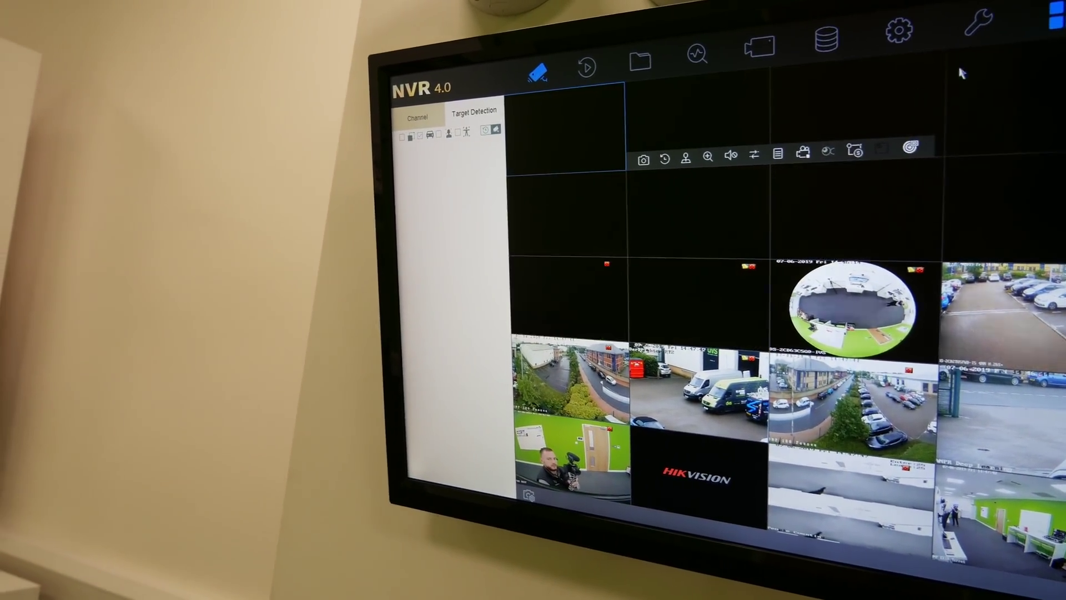
- From the IoT applications page, open Access Control device management listing terminal IoT01 at 192.168.3.157
{"action": "left_click", "coordinate": [1055, 16]}
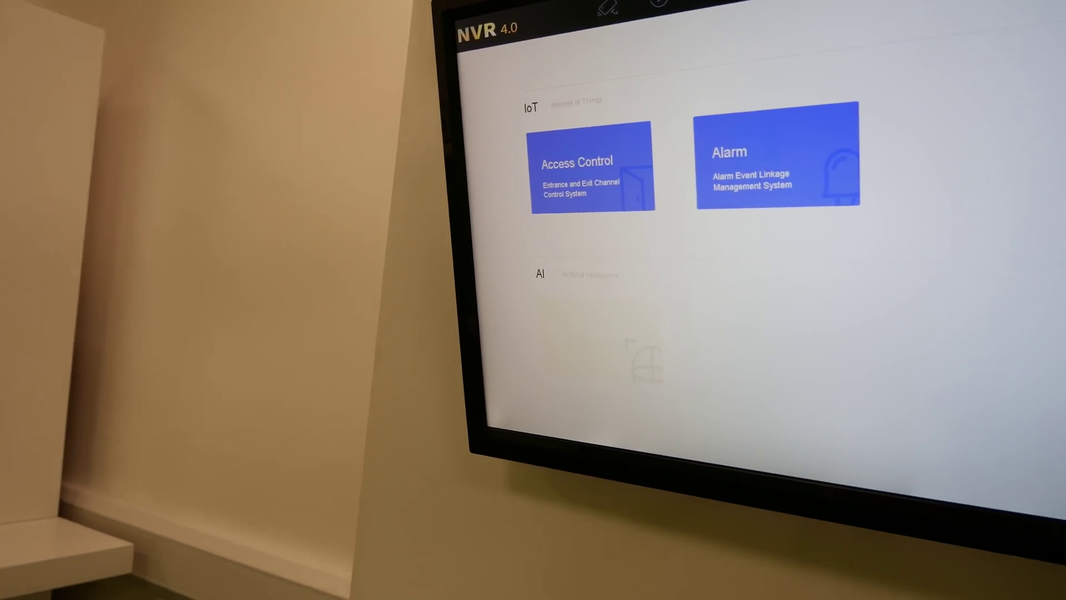
{"action": "left_click", "coordinate": [610, 183]}
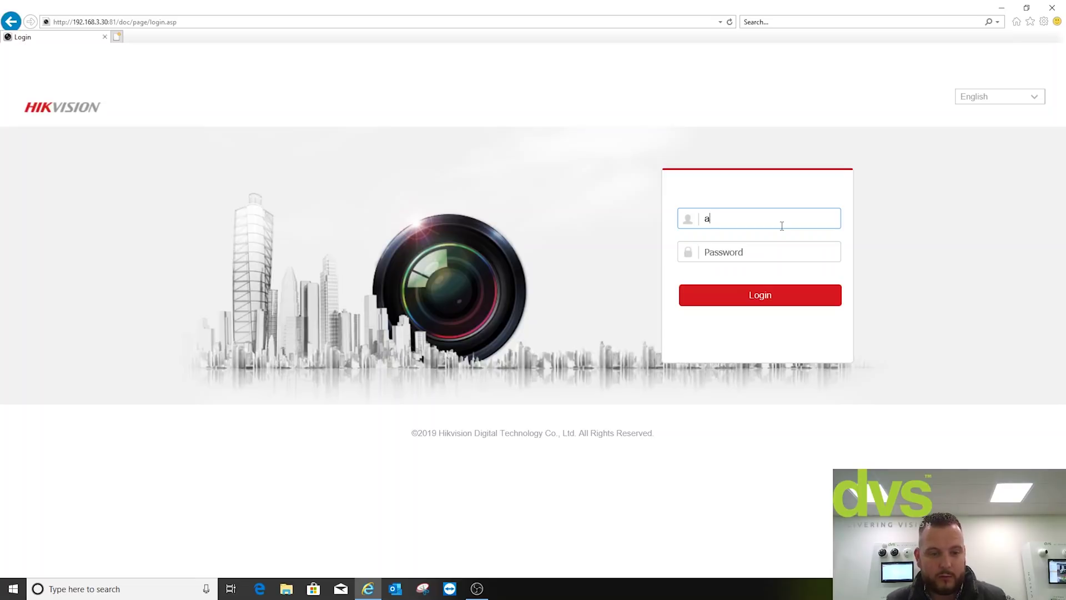
- Sign in as admin and show the Local live view parameters under Configuration
{"action": "type", "text": "in"}
{"action": "key", "text": "Tab"}
{"action": "type", "text": "•"}
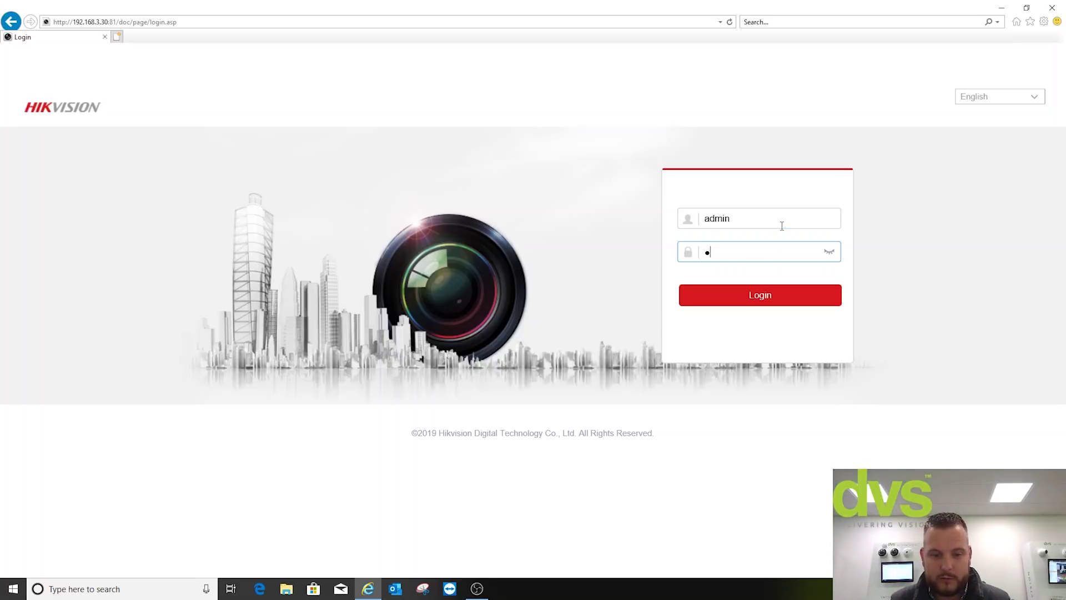
{"action": "type", "text": "••••••••••"}
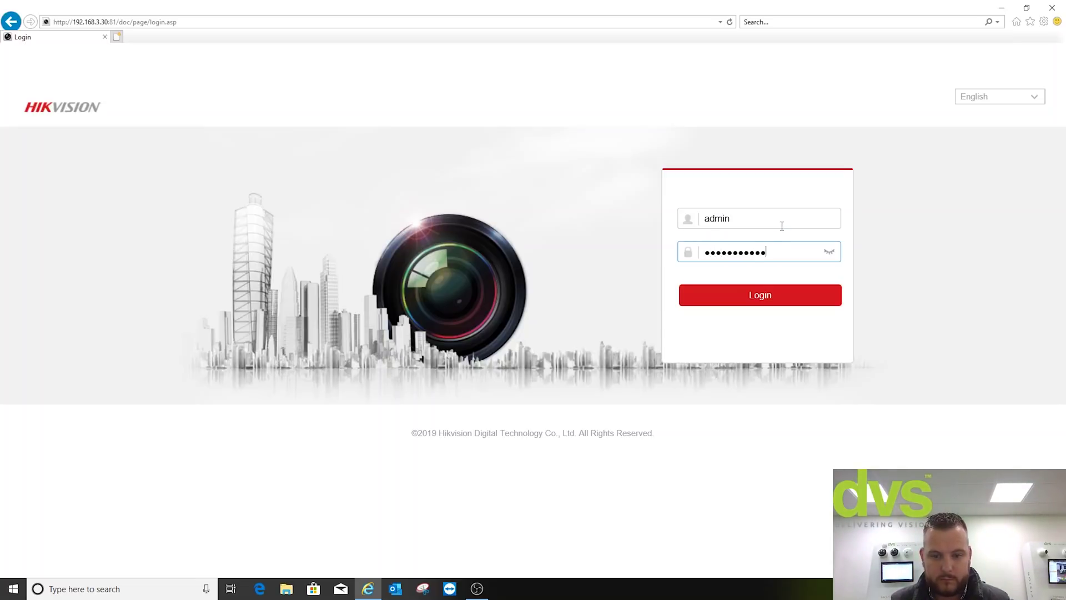
{"action": "type", "text": "••"}
{"action": "key", "text": "Return"}
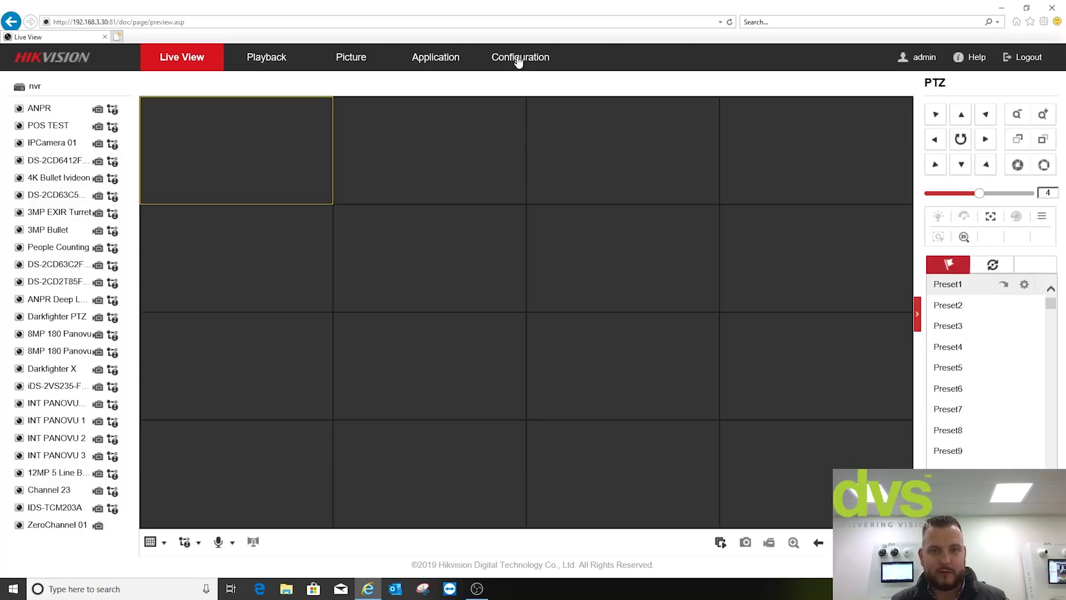
{"action": "left_click", "coordinate": [543, 59]}
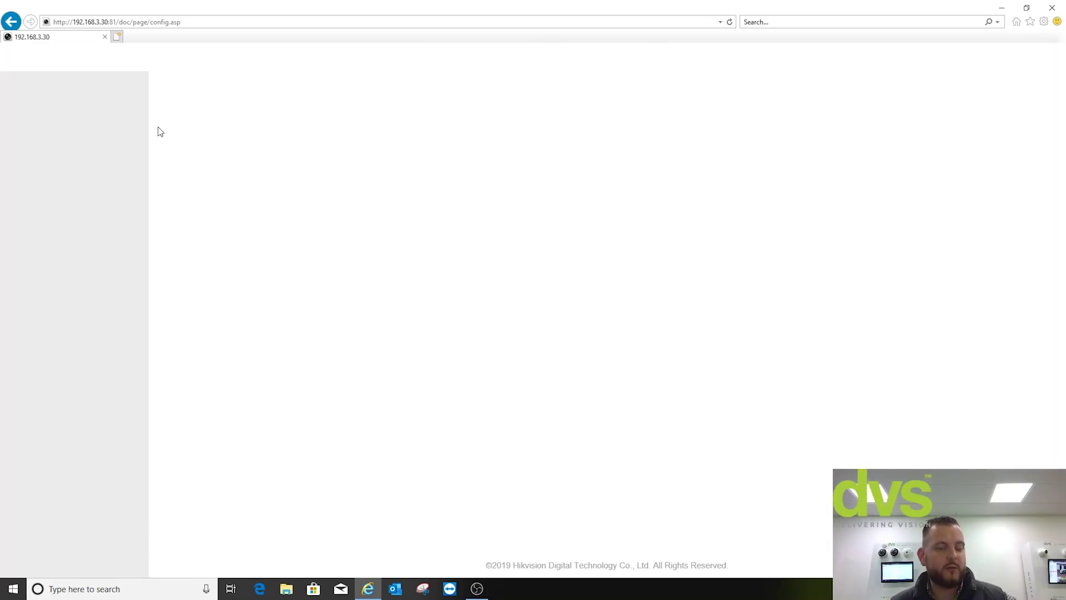
{"action": "left_click", "coordinate": [54, 95]}
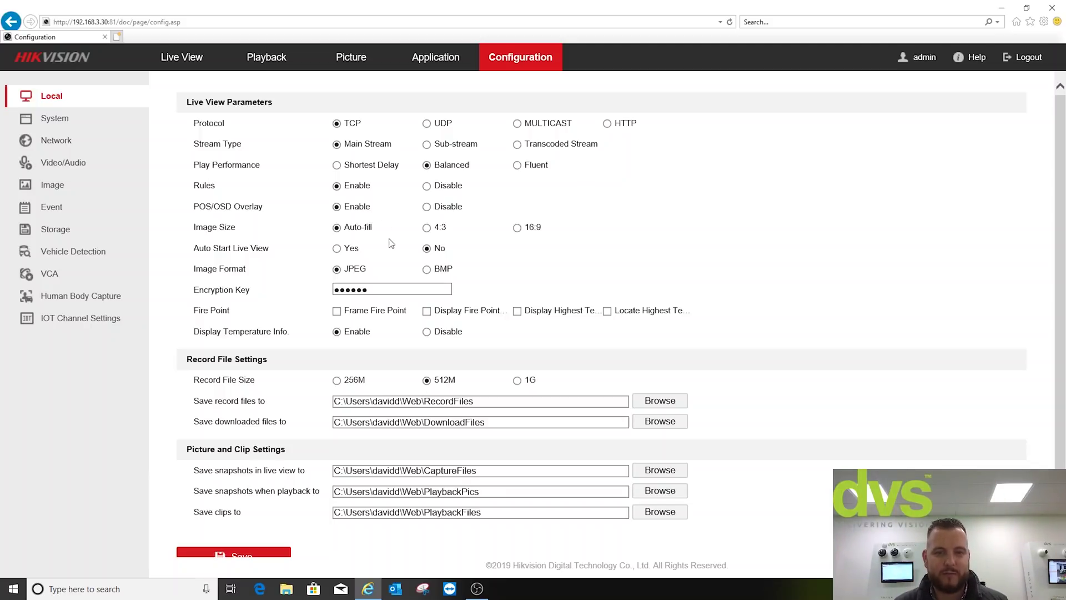
- Check the firmware version, then review Live View Settings with HDMI/VGA output and 25-window layout
{"action": "left_click", "coordinate": [74, 124]}
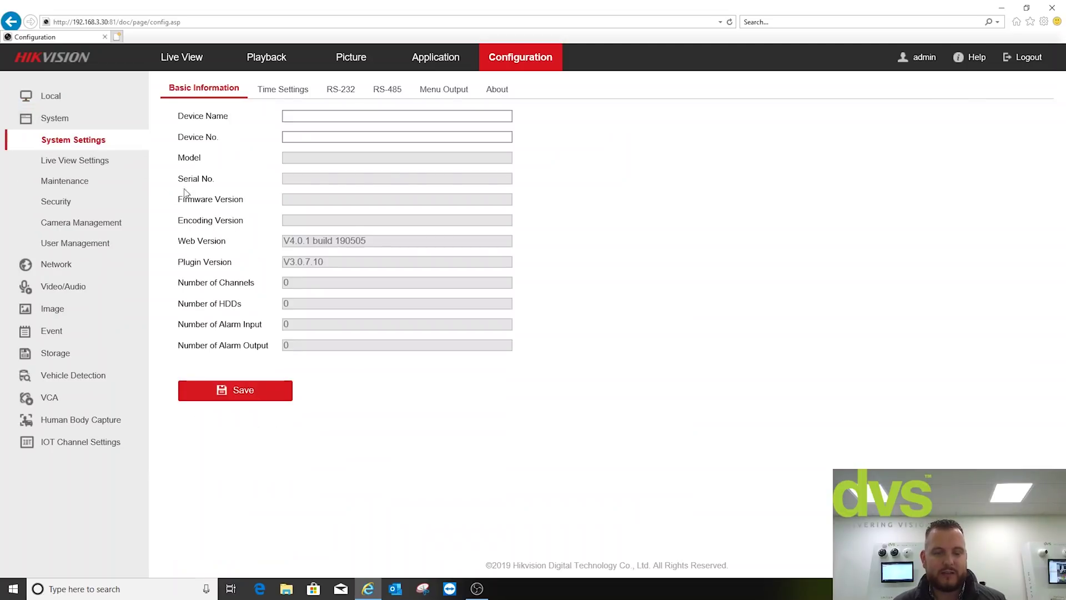
{"action": "left_click_drag", "start_coordinate": [394, 199], "coordinate": [261, 210]}
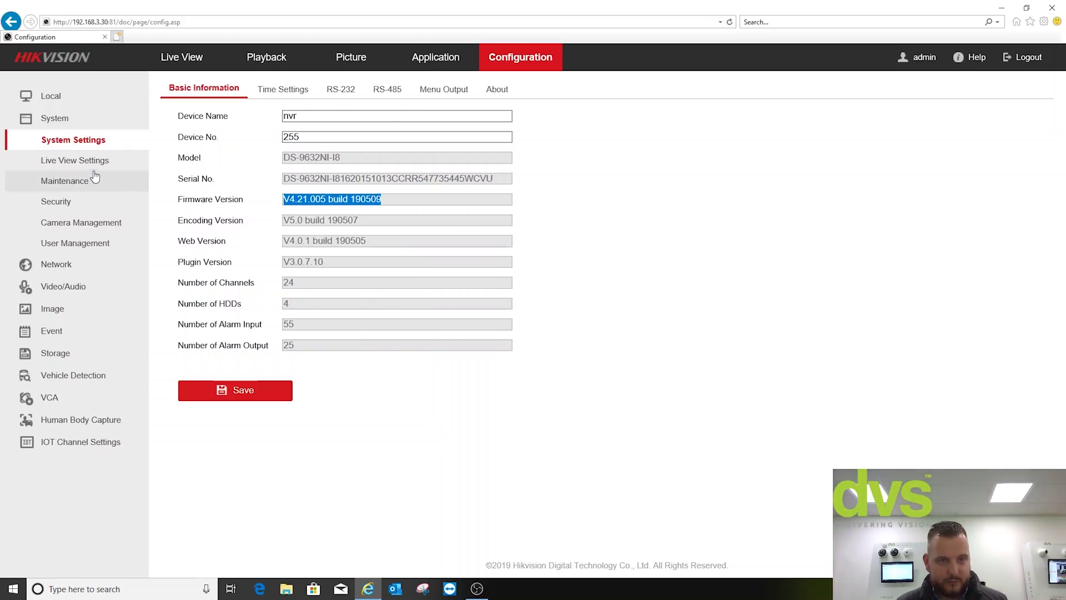
{"action": "left_click", "coordinate": [78, 161]}
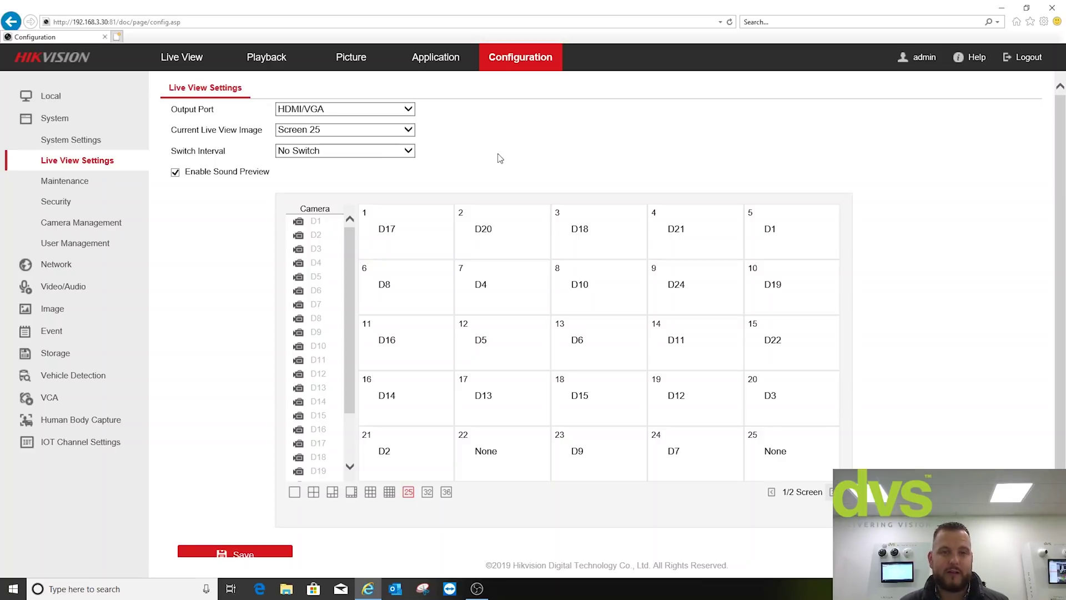
{"action": "left_click", "coordinate": [397, 114]}
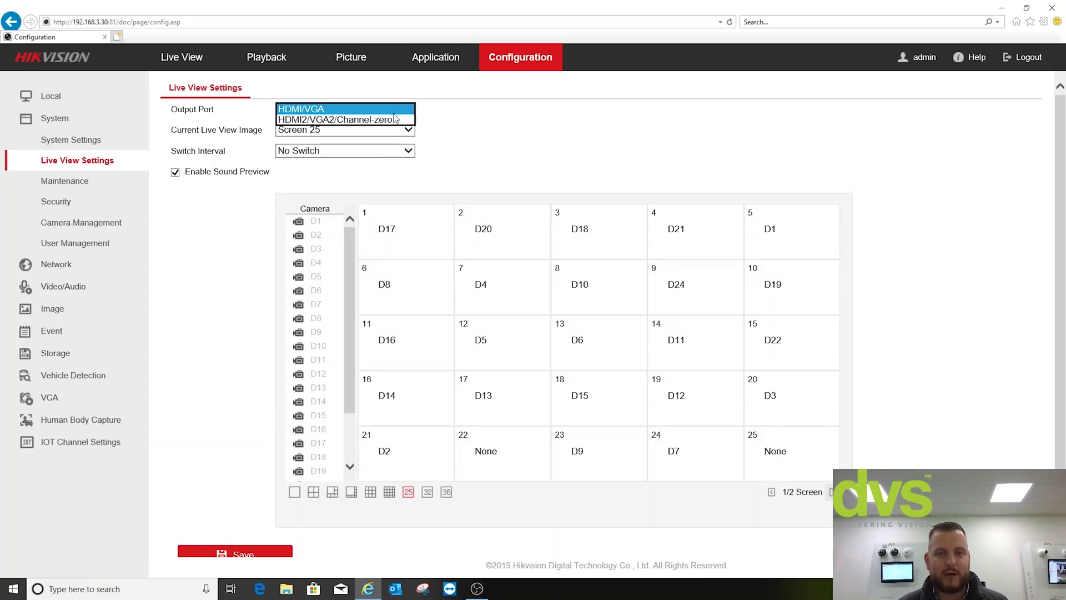
{"action": "left_click", "coordinate": [498, 116]}
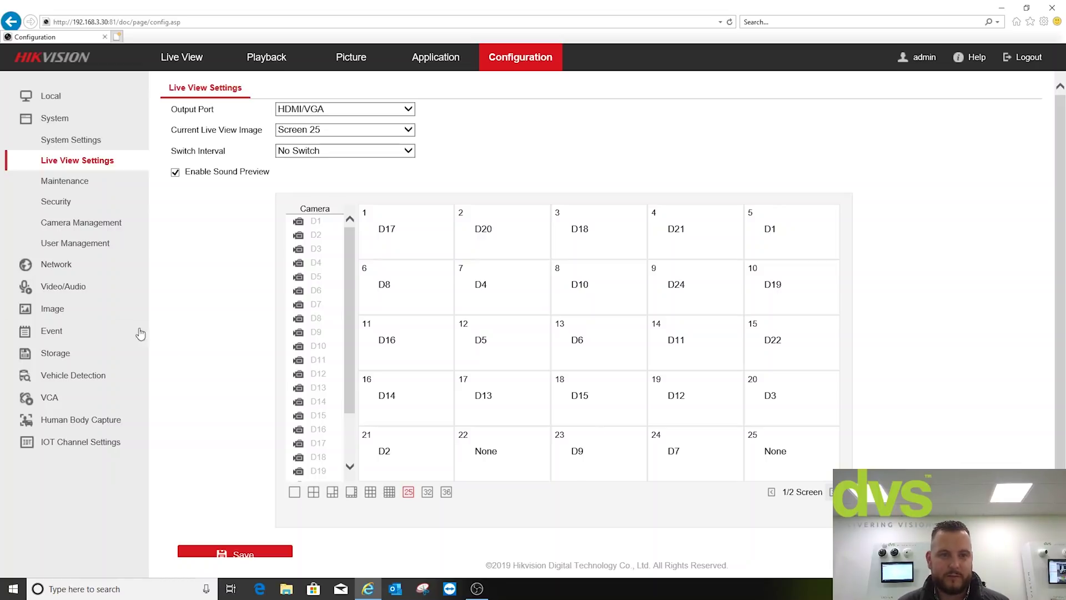
- Review the Security tabs: Authentication, Access Restriction, Security Service and the empty Trusted Root Certificates
{"action": "left_click", "coordinate": [86, 182]}
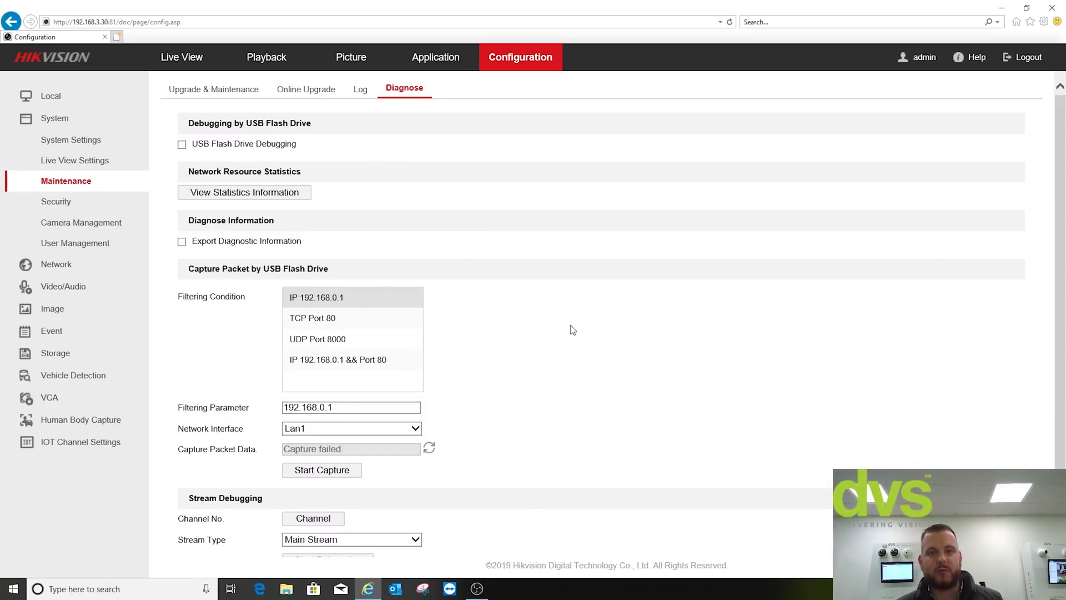
{"action": "left_click", "coordinate": [65, 204]}
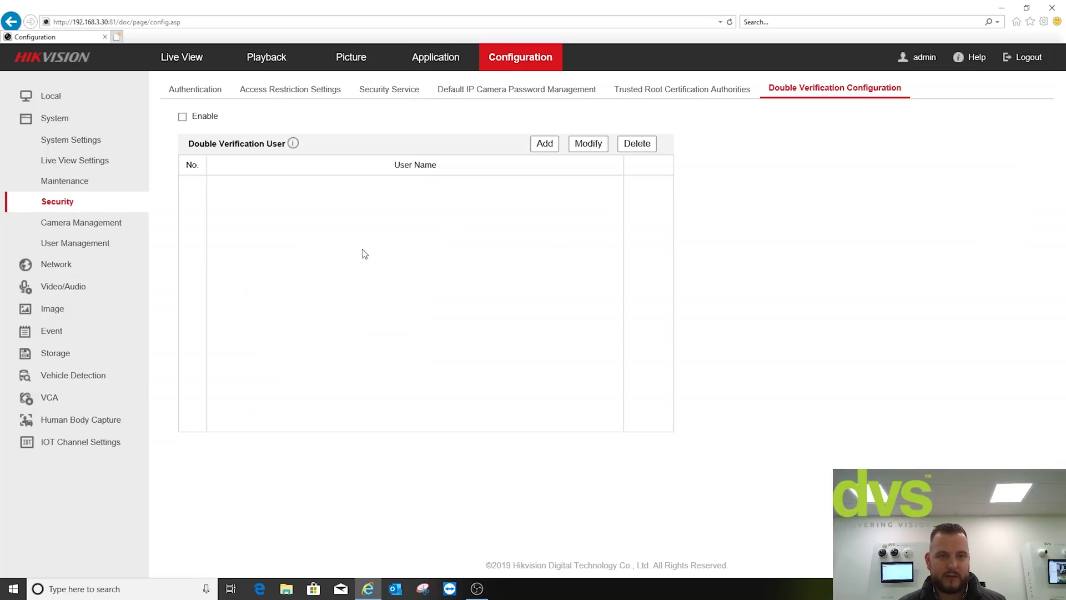
{"action": "left_click", "coordinate": [182, 90]}
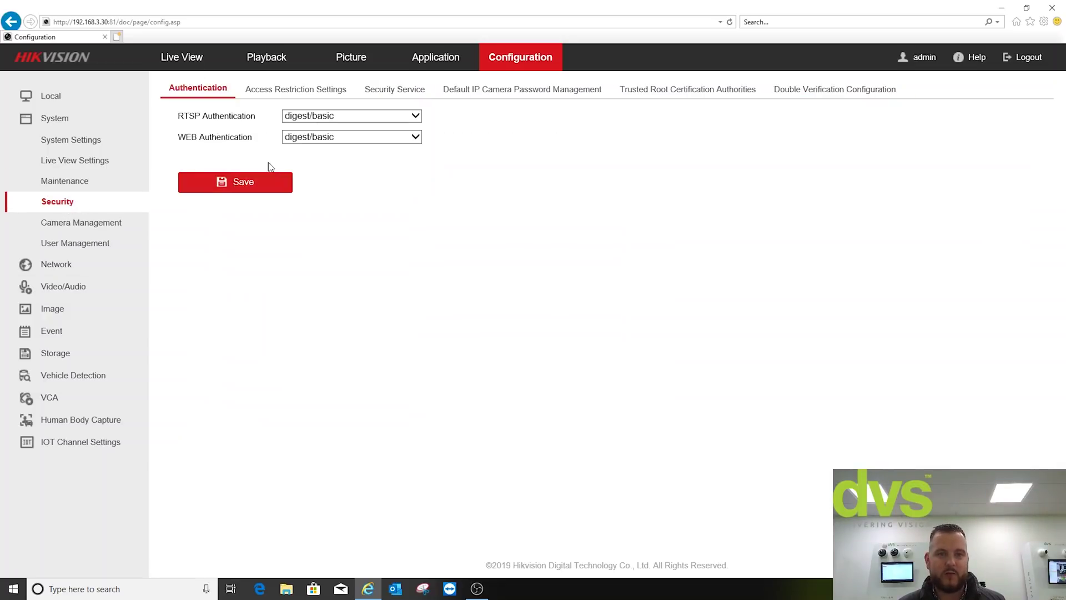
{"action": "left_click", "coordinate": [268, 94]}
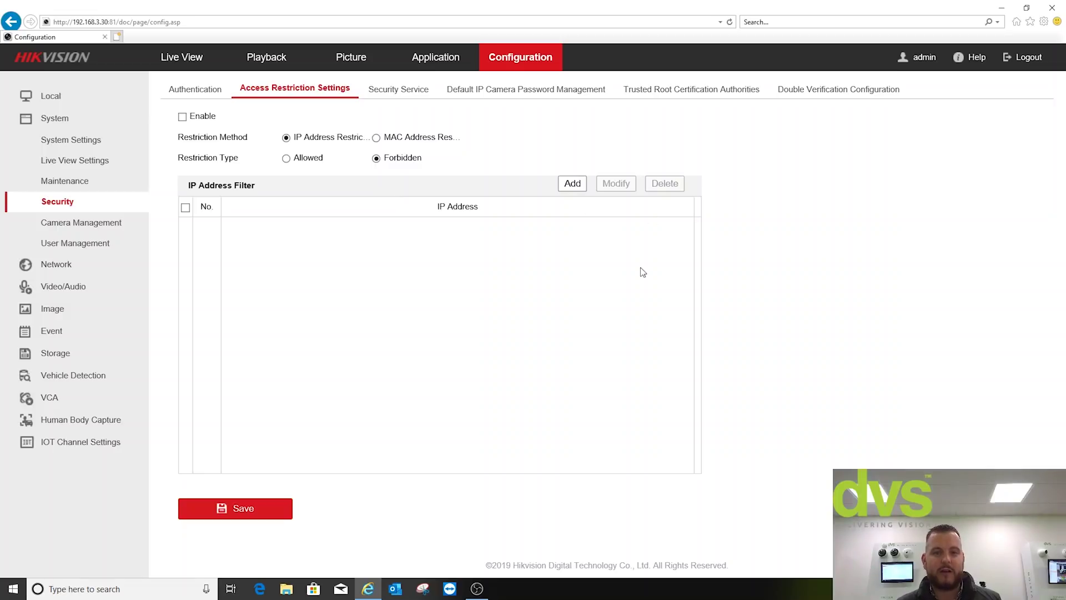
{"action": "left_click", "coordinate": [398, 90]}
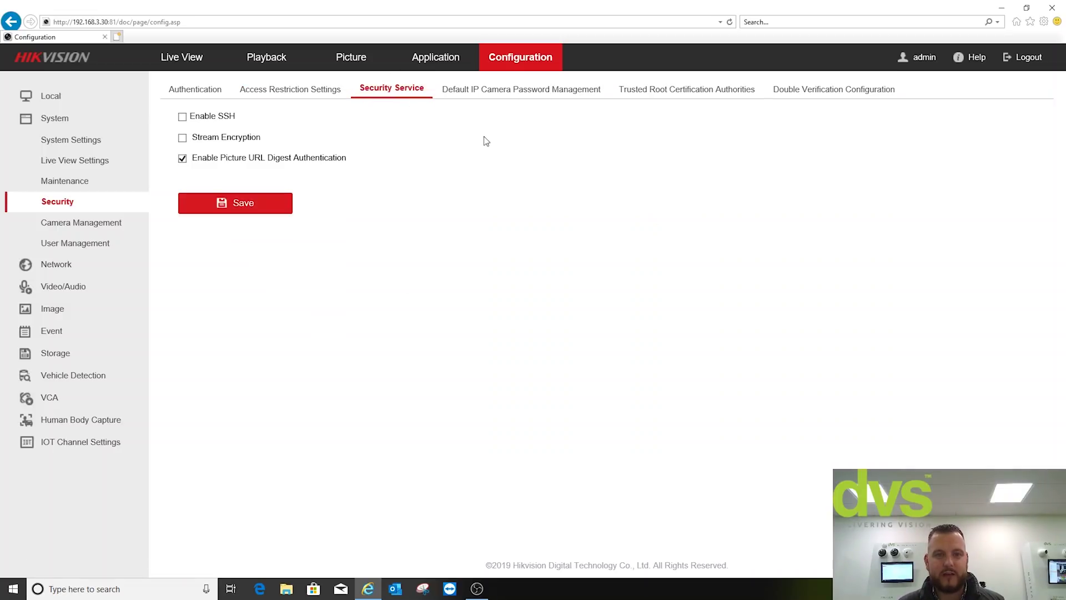
{"action": "left_click", "coordinate": [695, 96]}
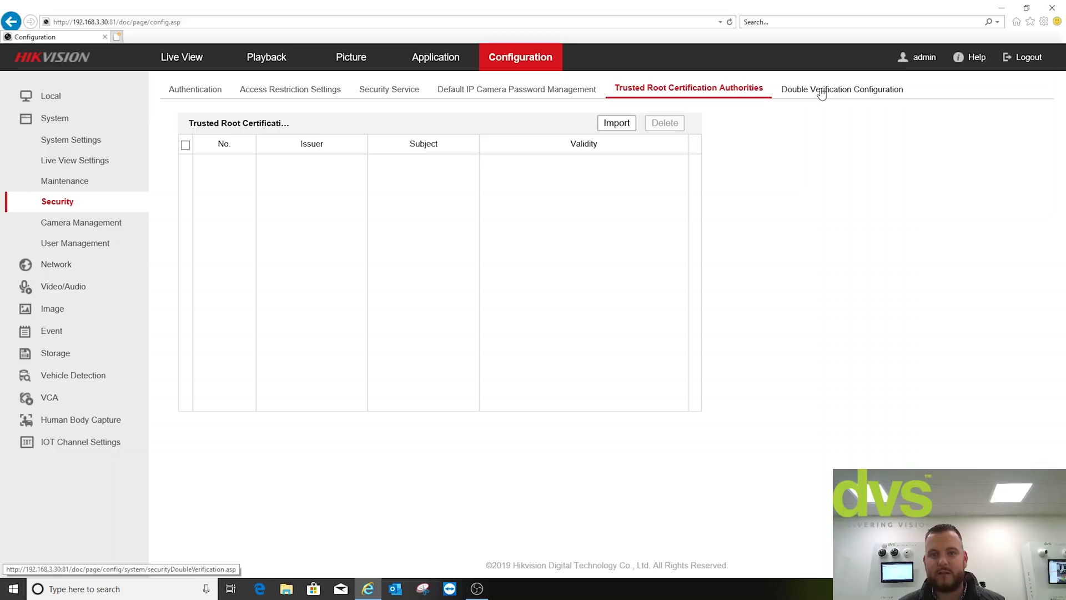
- Show the Double Verification Configuration users and cancel adding a new one, leaving one user
{"action": "left_click", "coordinate": [821, 93]}
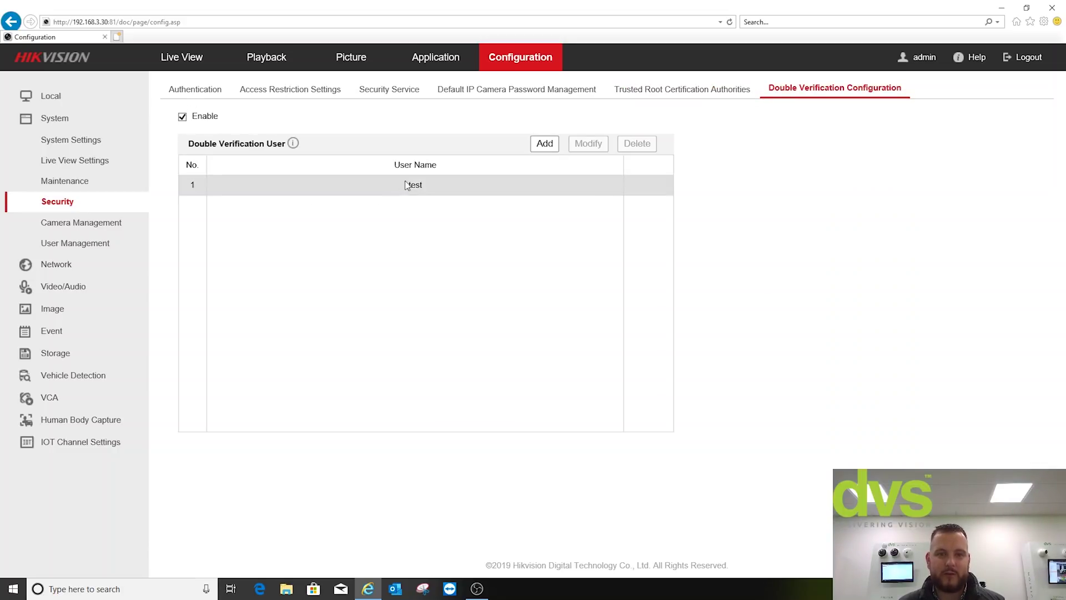
{"action": "left_click", "coordinate": [543, 145]}
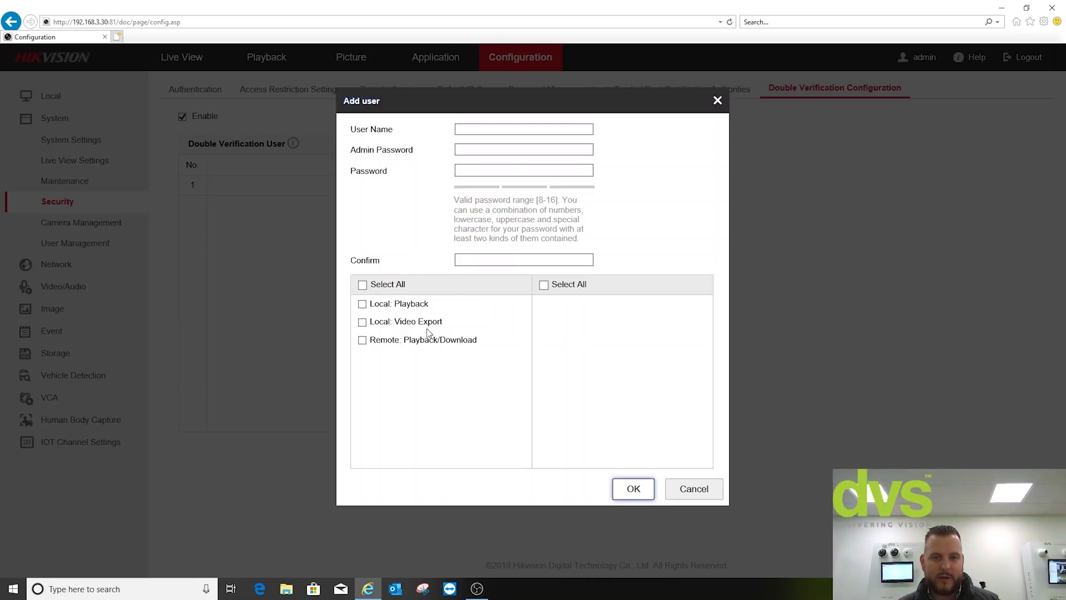
{"action": "left_click", "coordinate": [642, 493]}
{"action": "left_click", "coordinate": [681, 490]}
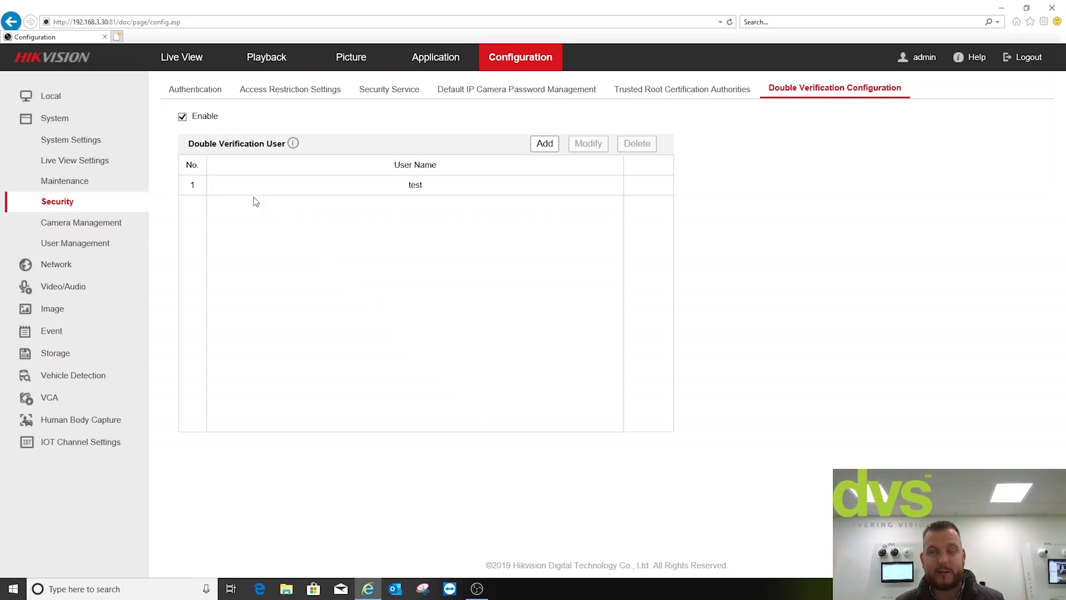
- Open the fifth user, test1, for editing and scroll down to its permissions
{"action": "left_click", "coordinate": [87, 245]}
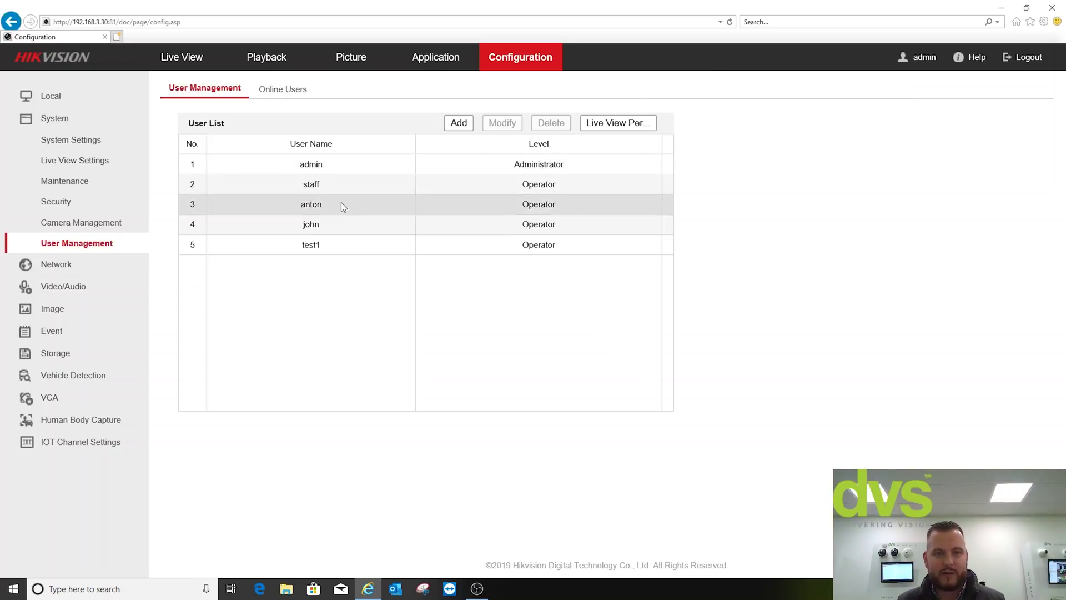
{"action": "left_click", "coordinate": [326, 250]}
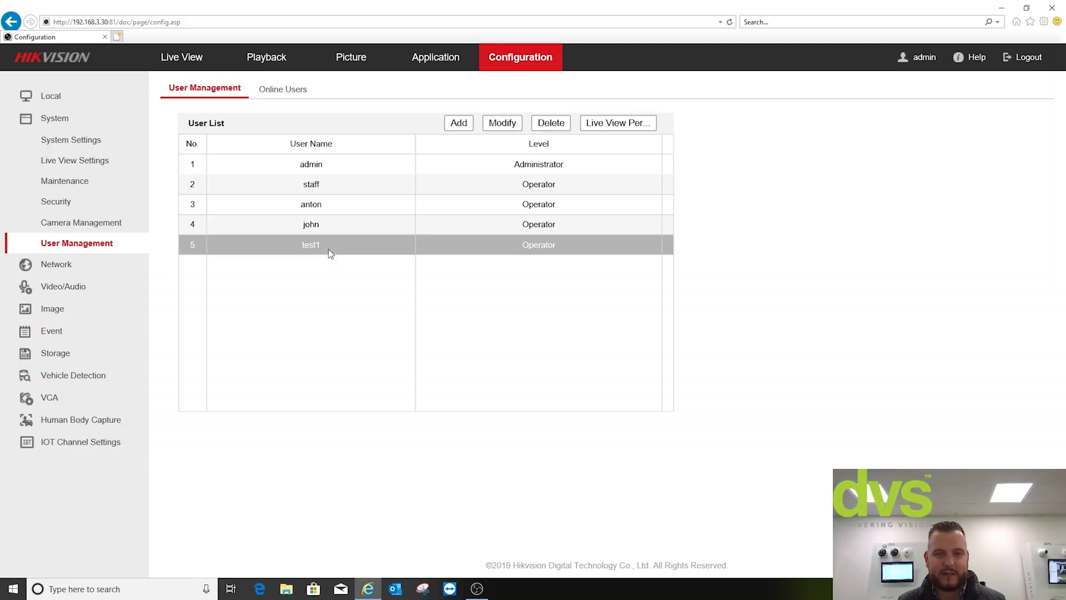
{"action": "left_click", "coordinate": [501, 124]}
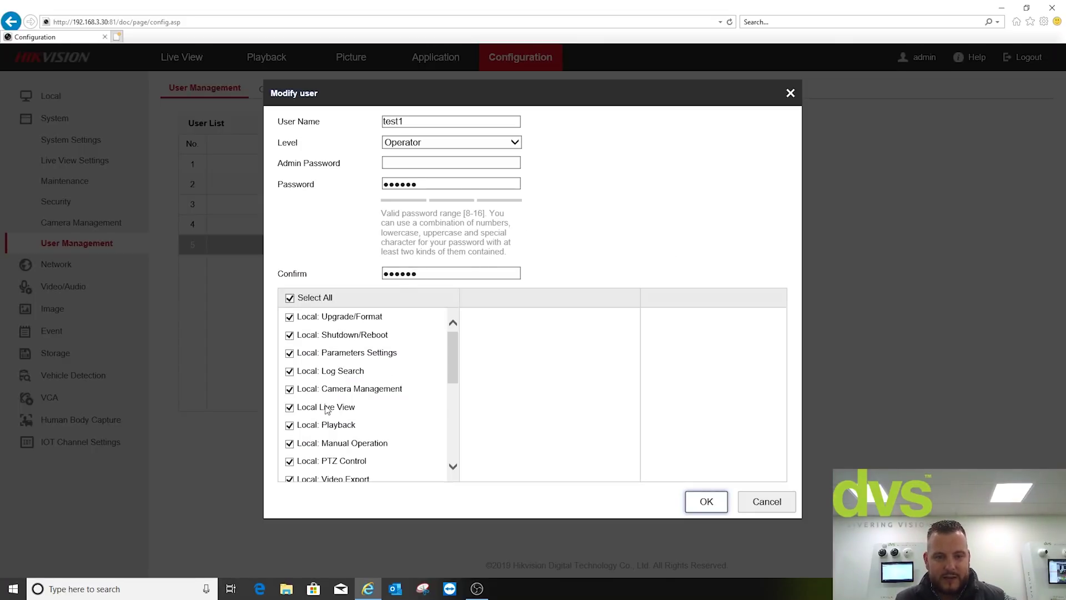
{"action": "scroll", "coordinate": [456, 352], "scroll_direction": "down", "scroll_amount": 1}
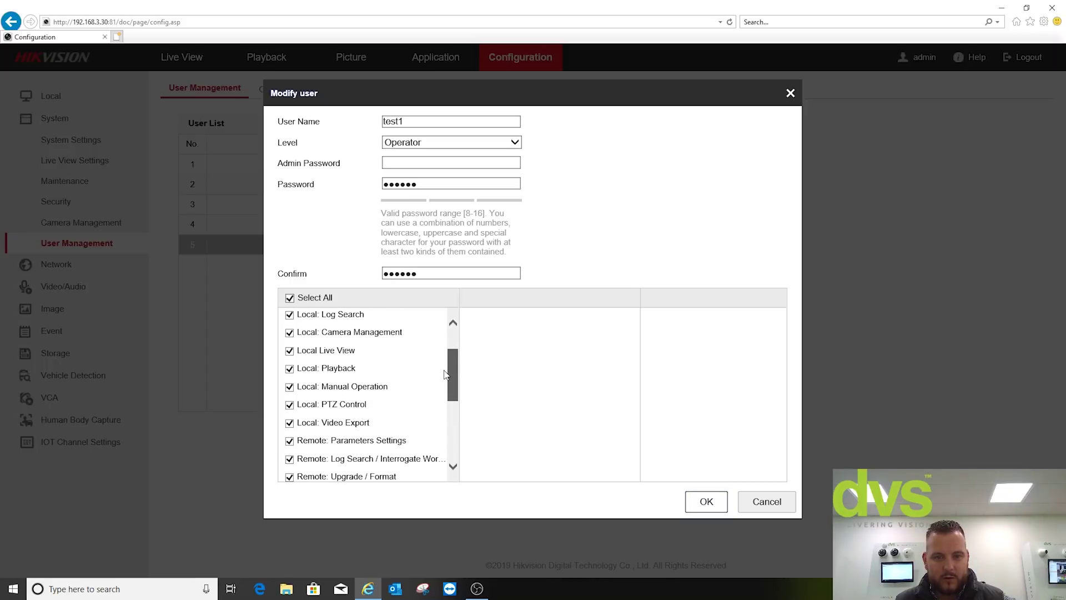
{"action": "scroll", "coordinate": [395, 393], "scroll_direction": "down", "scroll_amount": 1}
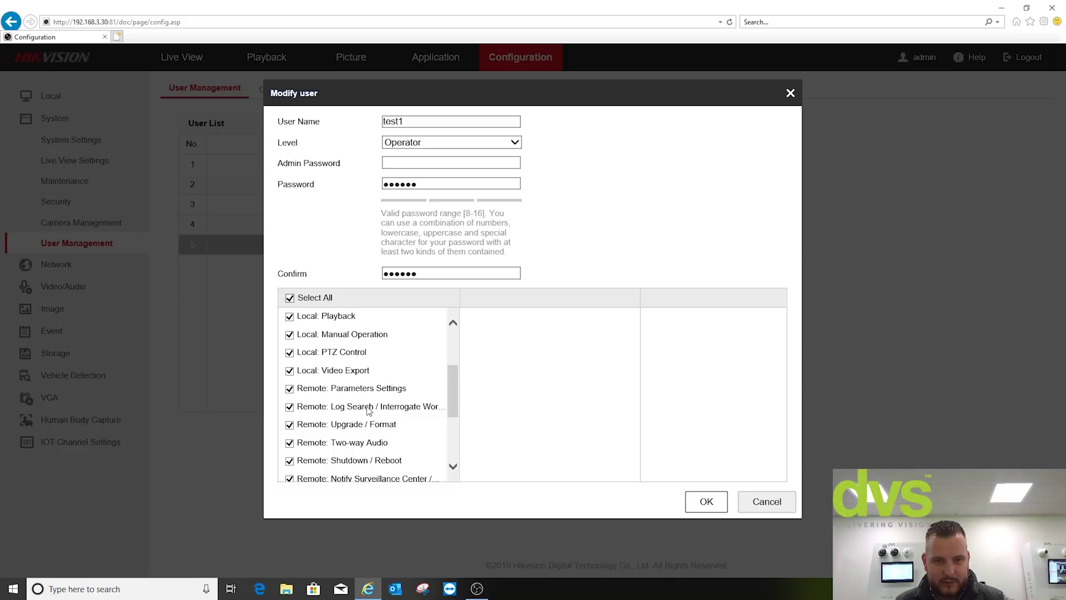
{"action": "scroll", "coordinate": [368, 409], "scroll_direction": "down", "scroll_amount": 1}
{"action": "scroll", "coordinate": [367, 410], "scroll_direction": "down", "scroll_amount": 2}
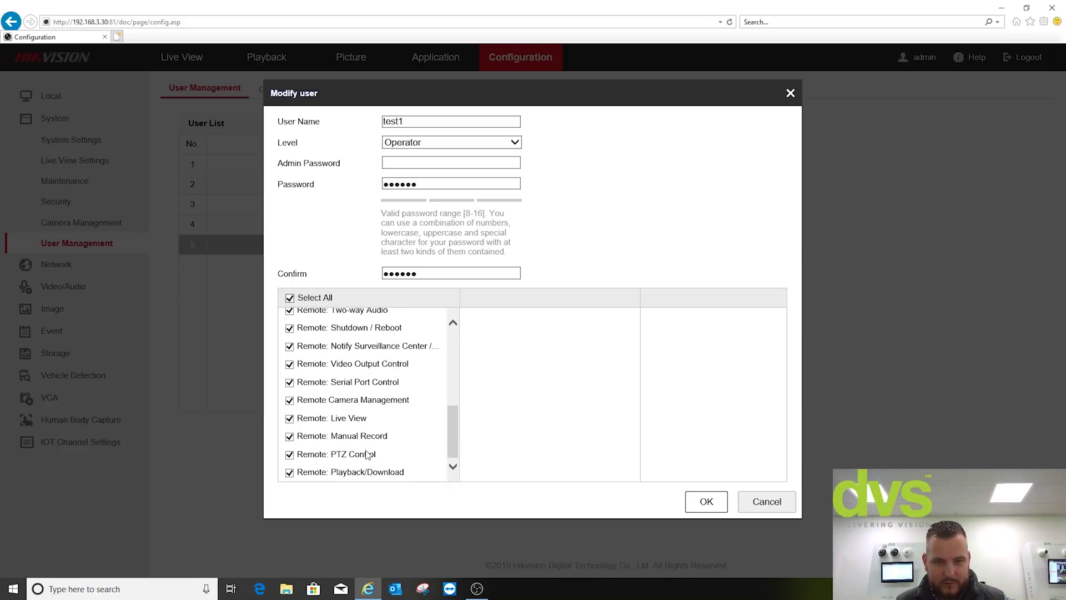
- Inspect the Remote: Playback/Download channels, close without saving, and log out of admin
{"action": "left_click", "coordinate": [346, 472]}
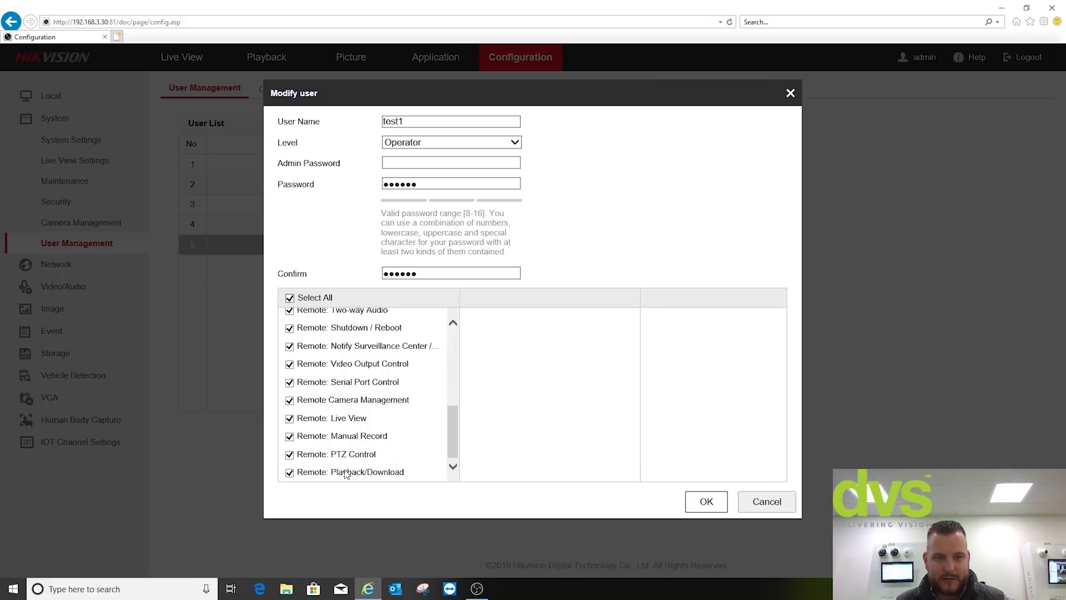
{"action": "left_click", "coordinate": [346, 473]}
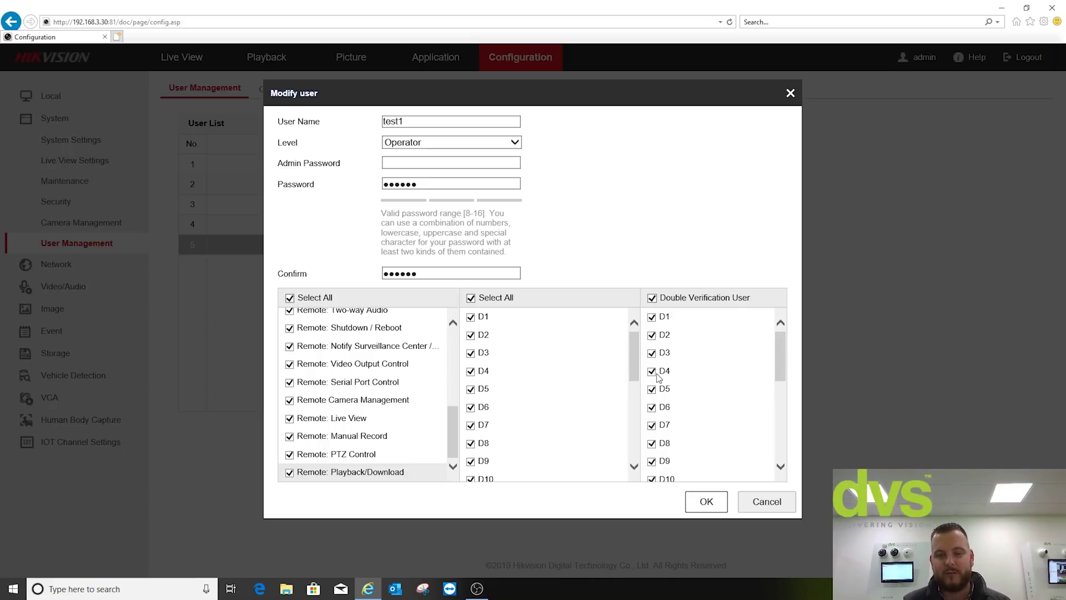
{"action": "left_click", "coordinate": [759, 503]}
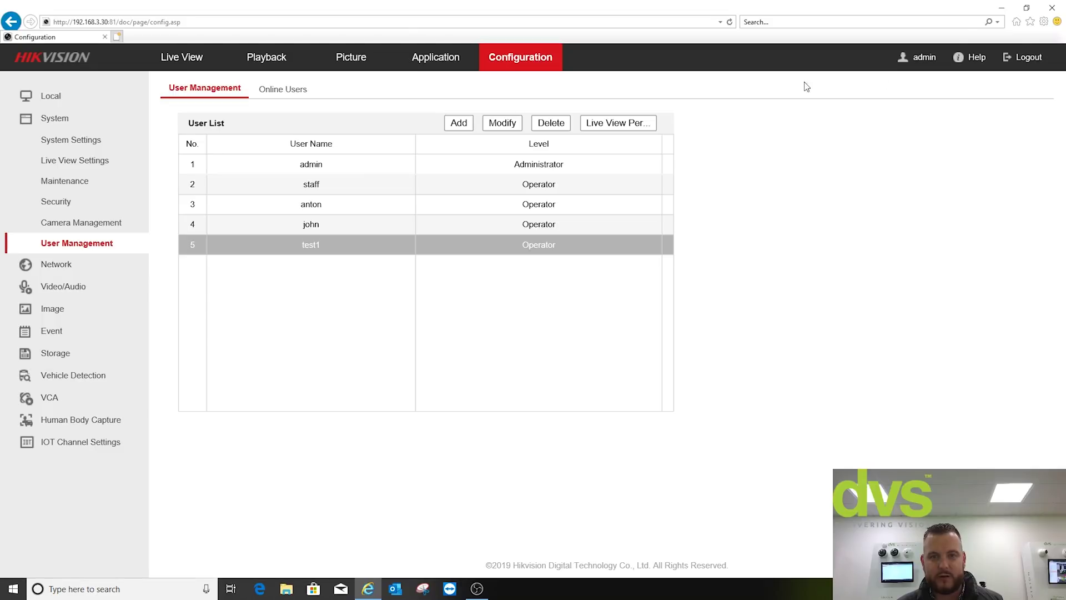
{"action": "left_click", "coordinate": [1029, 56]}
- Confirm logout and sign back in as test1
{"action": "left_click", "coordinate": [529, 360]}
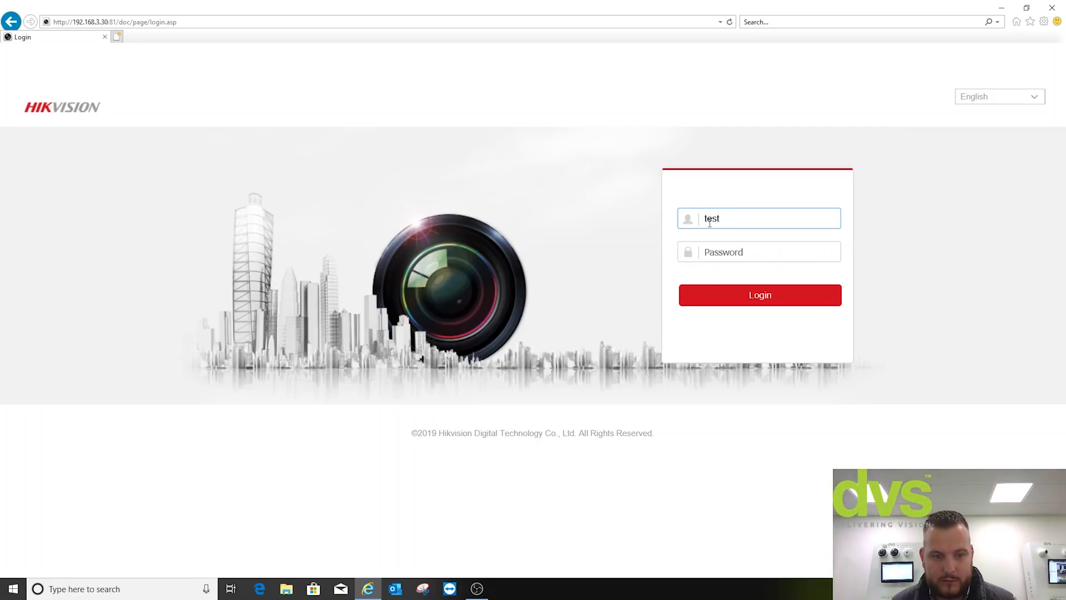
{"action": "key", "text": "Tab"}
{"action": "type", "text": "test"}
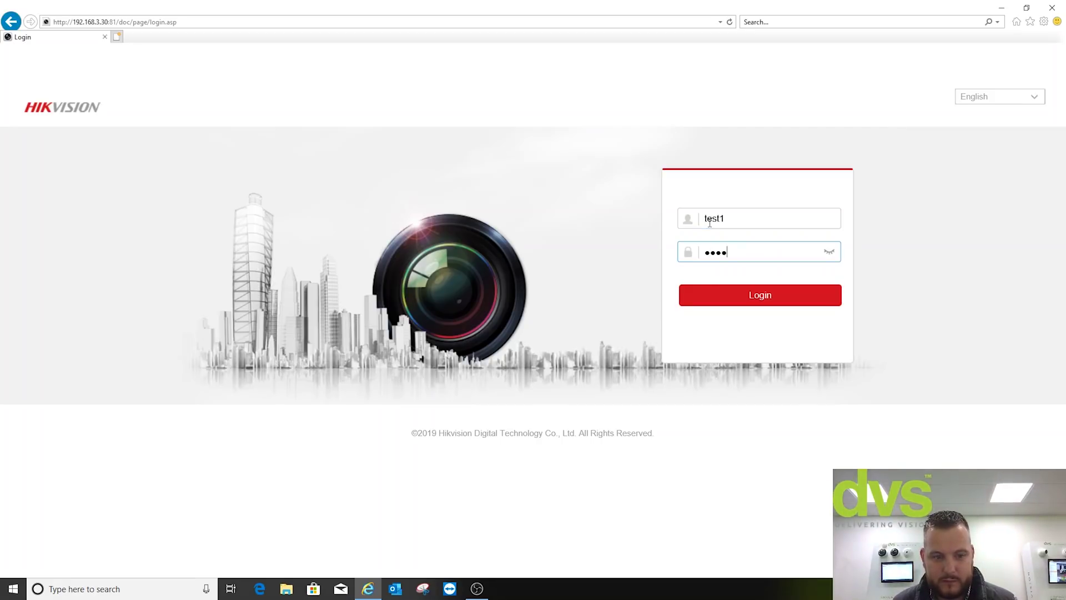
{"action": "key", "text": "Return"}
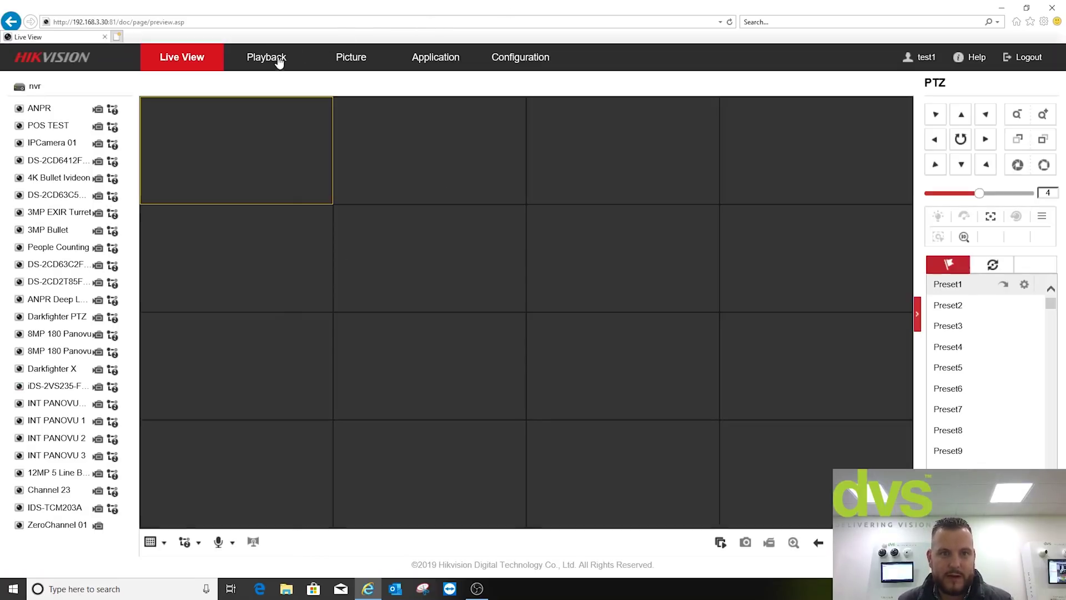
- Open Playback in a single 1x1 window with channel 11 selected
{"action": "left_click", "coordinate": [277, 59]}
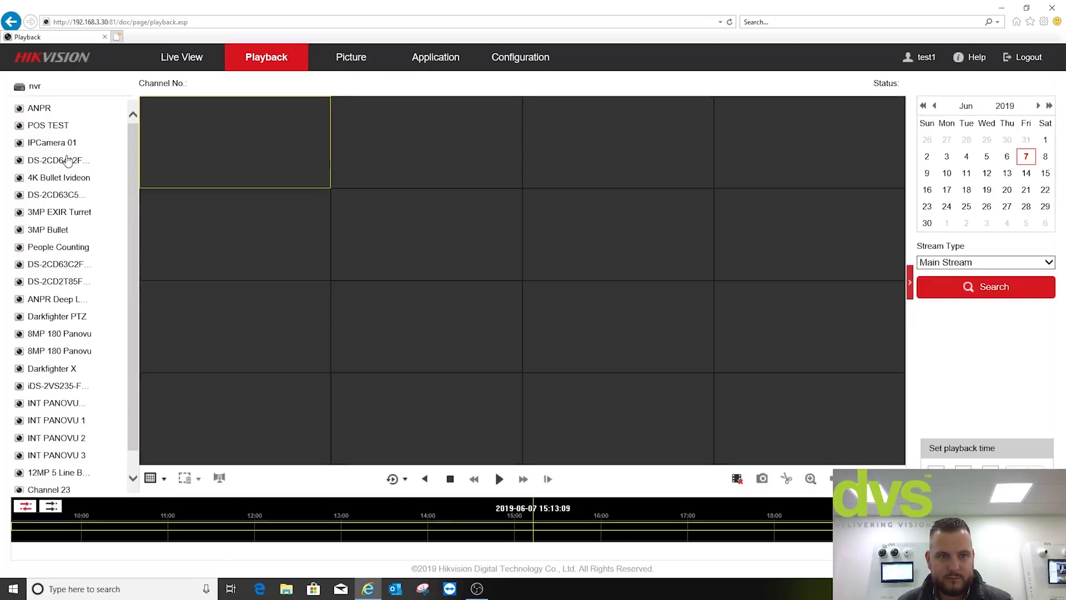
{"action": "left_click", "coordinate": [150, 478]}
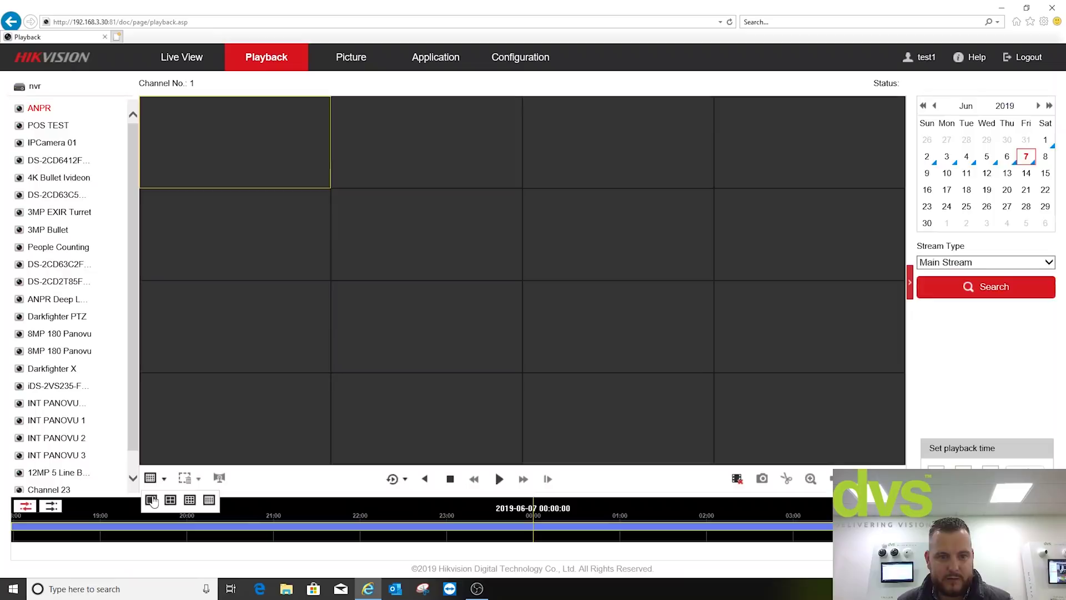
{"action": "left_click", "coordinate": [151, 500]}
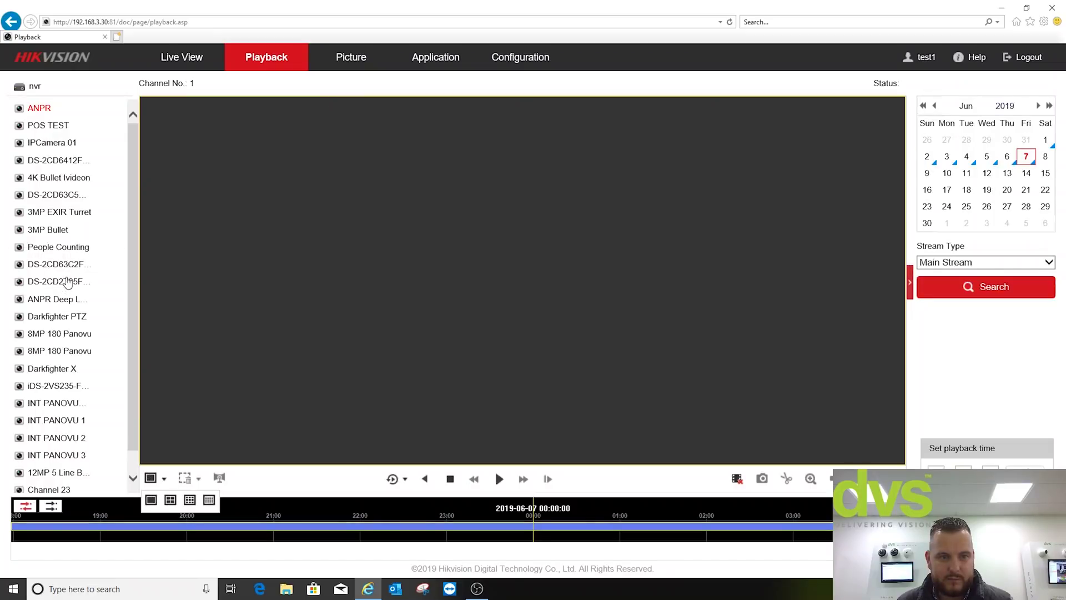
{"action": "left_click", "coordinate": [68, 283]}
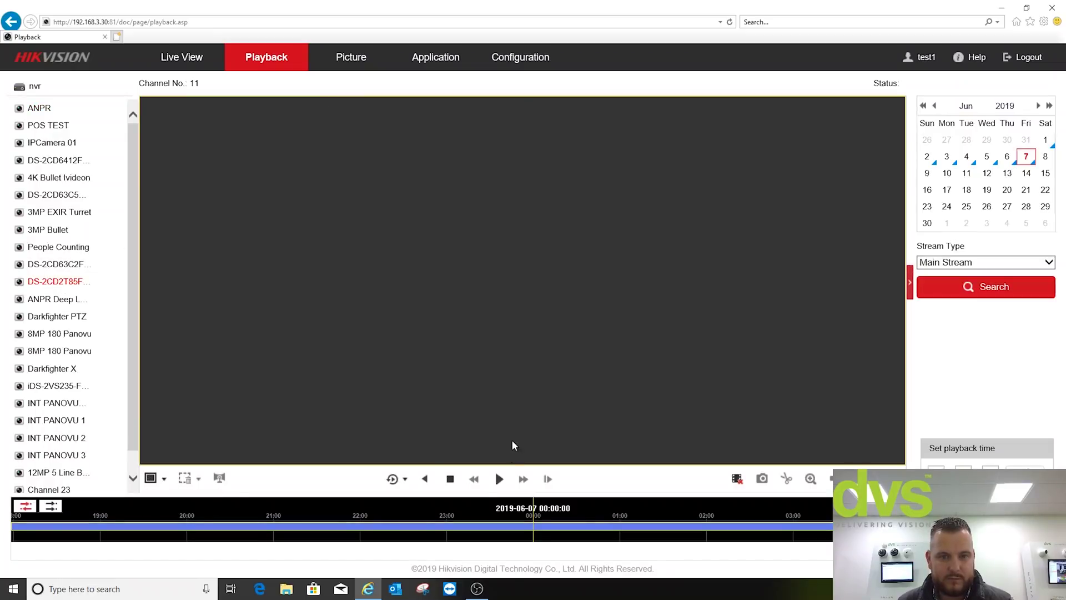
- Play channel 11's recording, pass double verification with the second user's password, then stop
{"action": "left_click", "coordinate": [498, 480]}
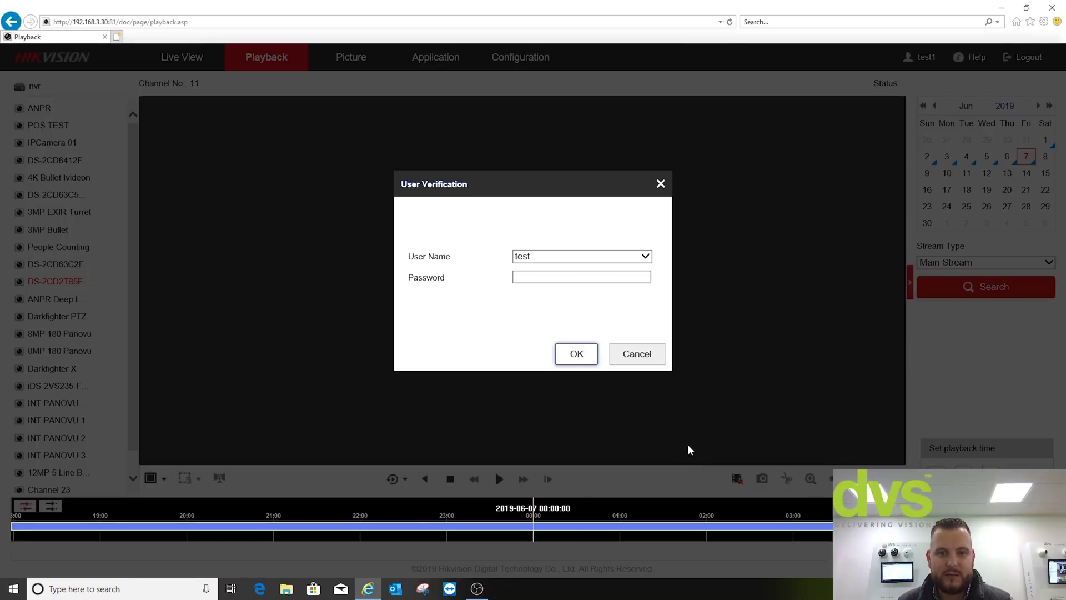
{"action": "left_click", "coordinate": [544, 255]}
{"action": "left_click", "coordinate": [552, 276]}
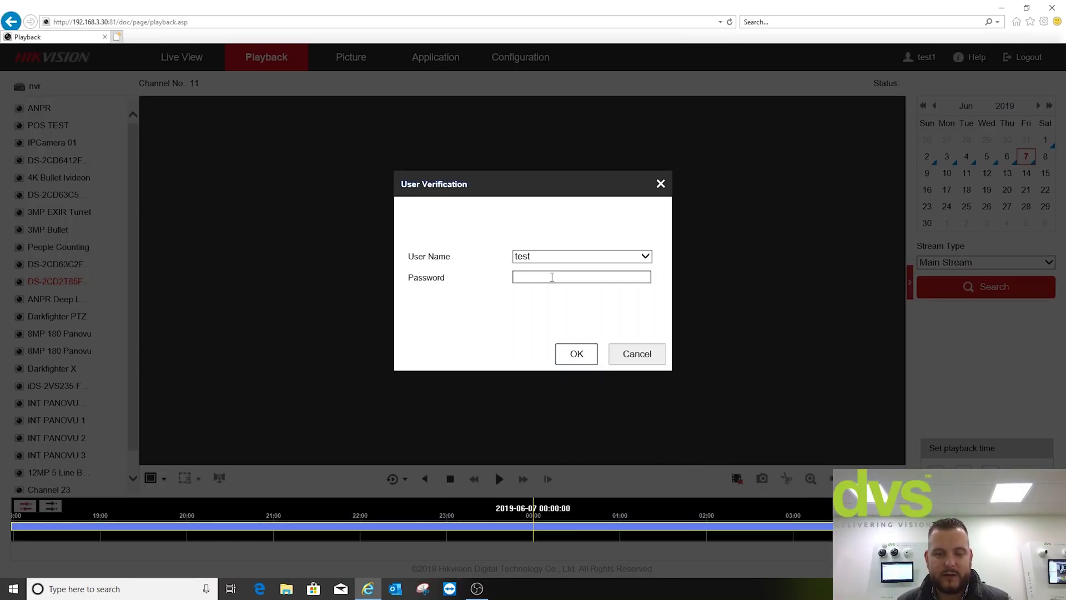
{"action": "type", "text": "********"}
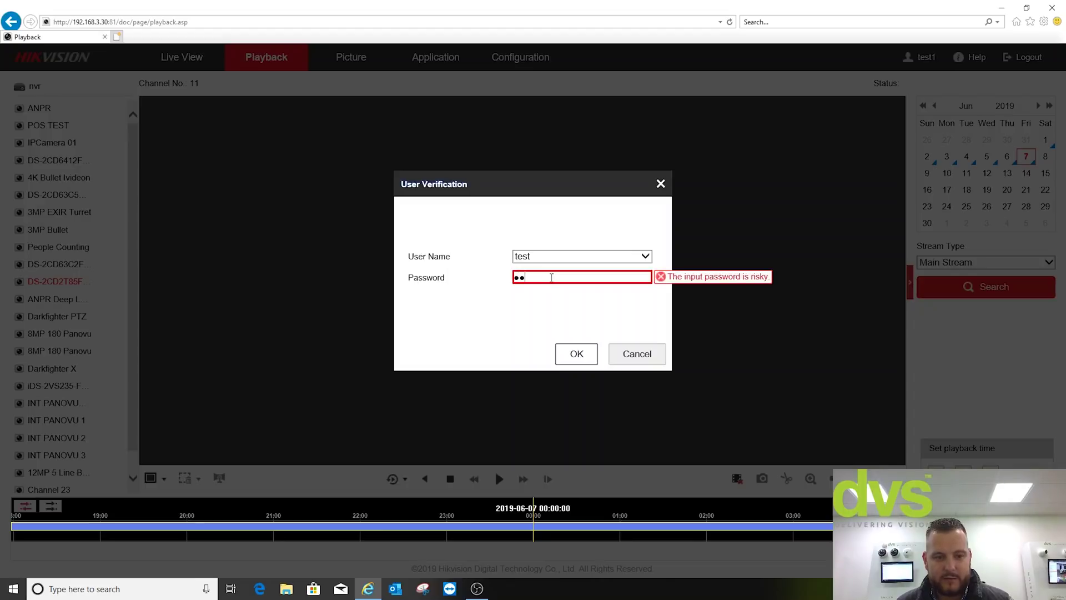
{"action": "left_click", "coordinate": [577, 353]}
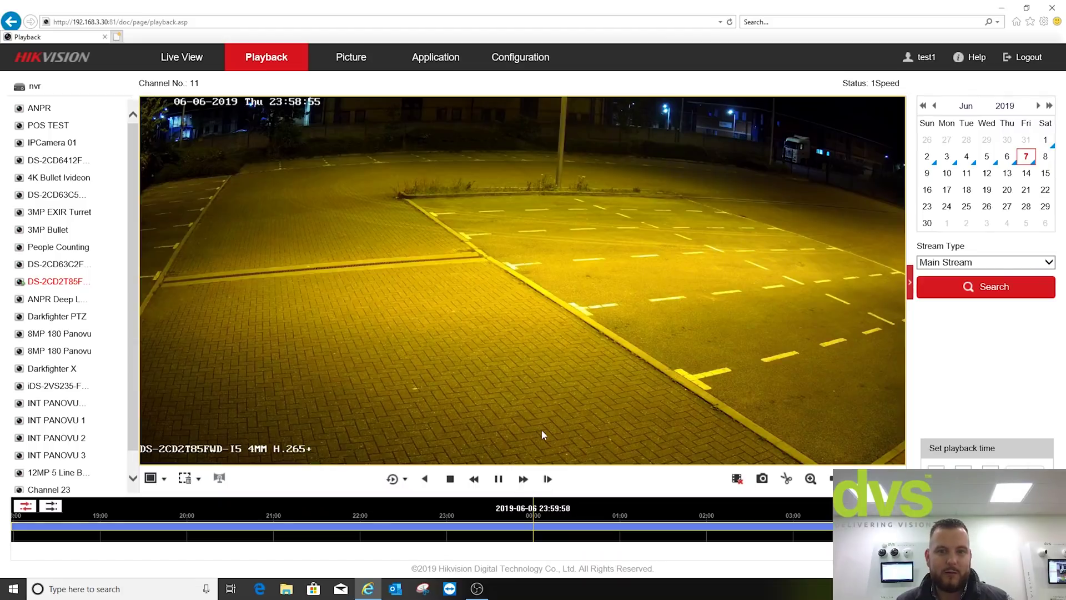
{"action": "left_click", "coordinate": [450, 478]}
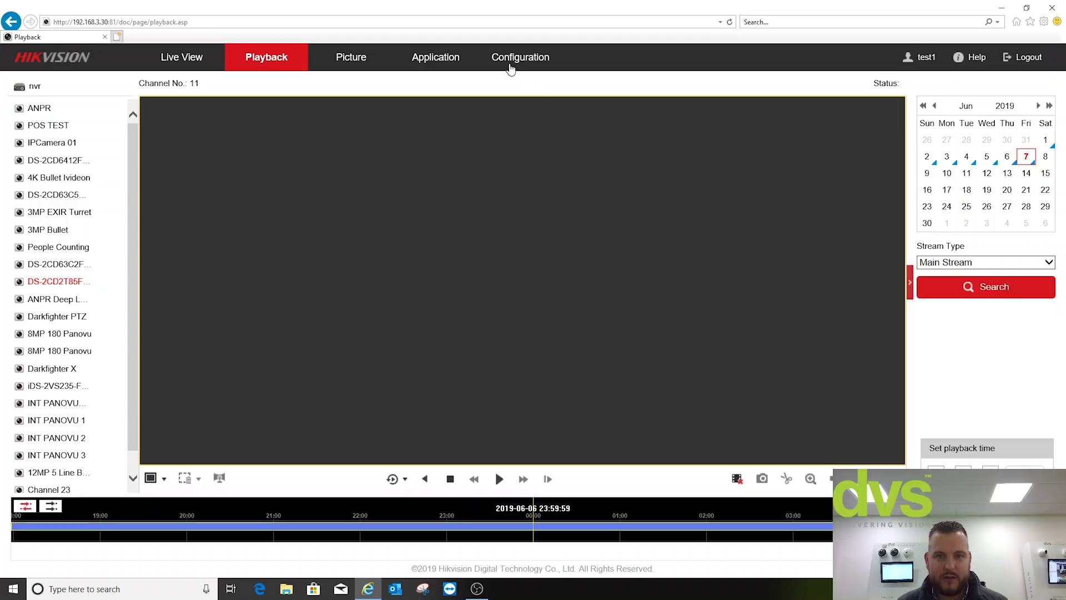
- Show Network Advanced Settings' Smooth Streaming tab: Transcoded Stream enabled, Mode Auto
{"action": "left_click", "coordinate": [508, 65]}
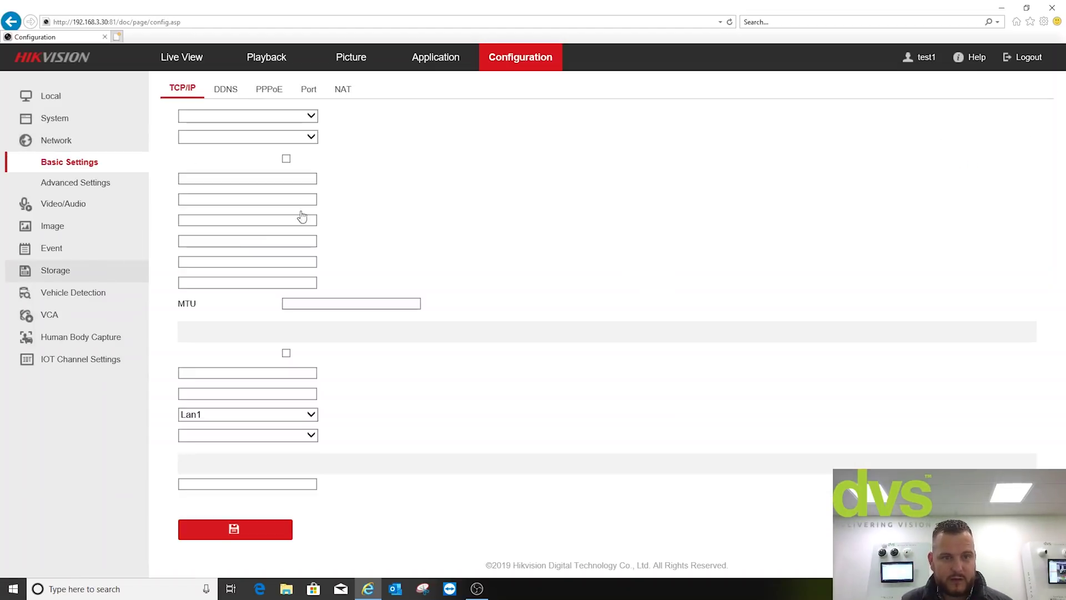
{"action": "left_click", "coordinate": [100, 181]}
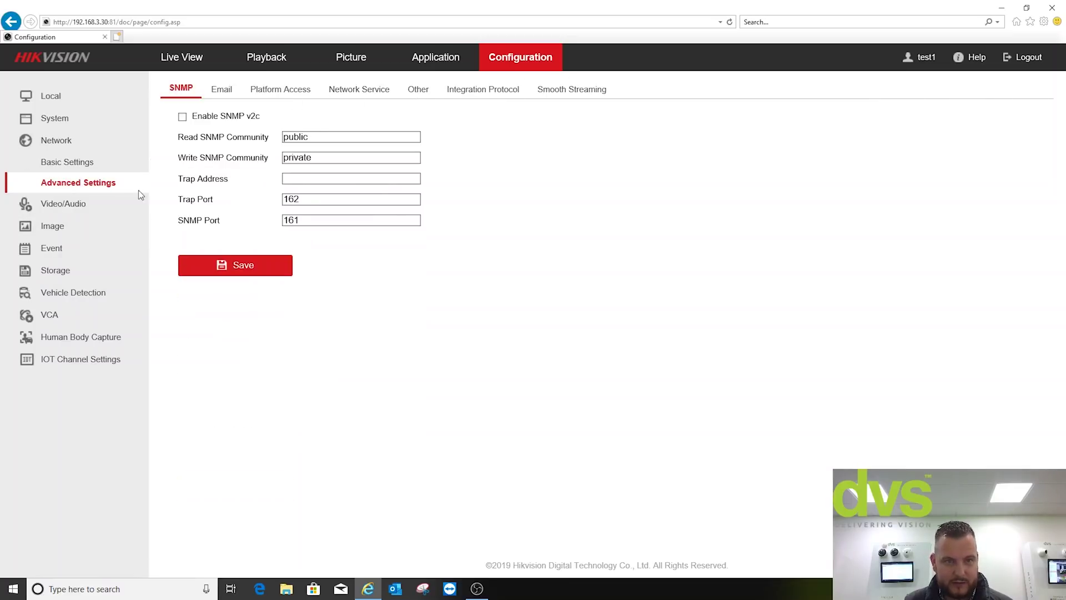
{"action": "left_click", "coordinate": [554, 93]}
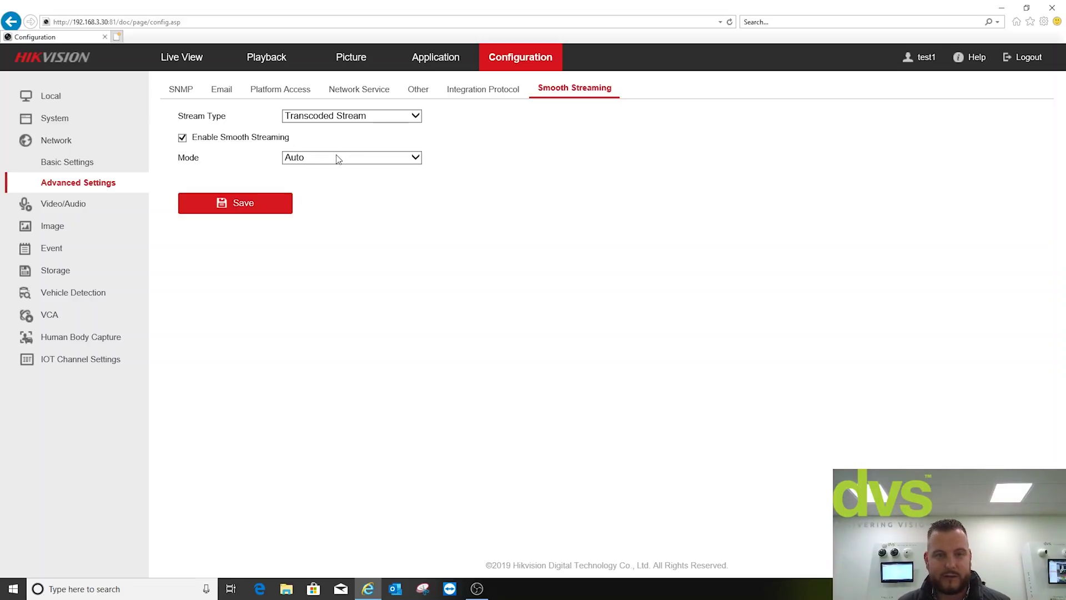
- Move from Vehicle Detection to IOT Channel Settings' empty Access Control Device list
{"action": "left_click", "coordinate": [57, 290]}
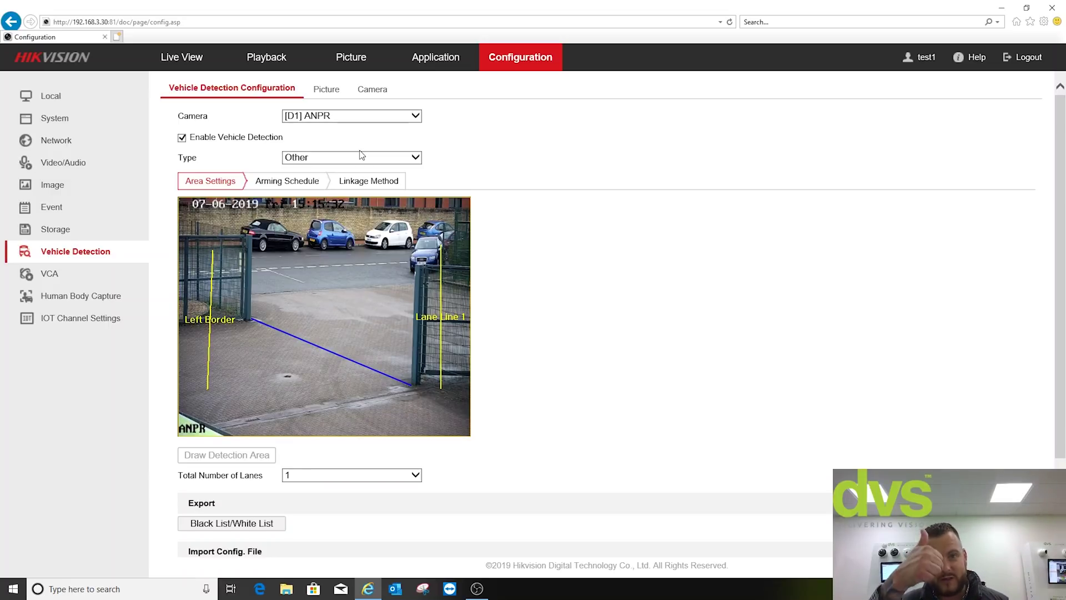
{"action": "left_click", "coordinate": [82, 322]}
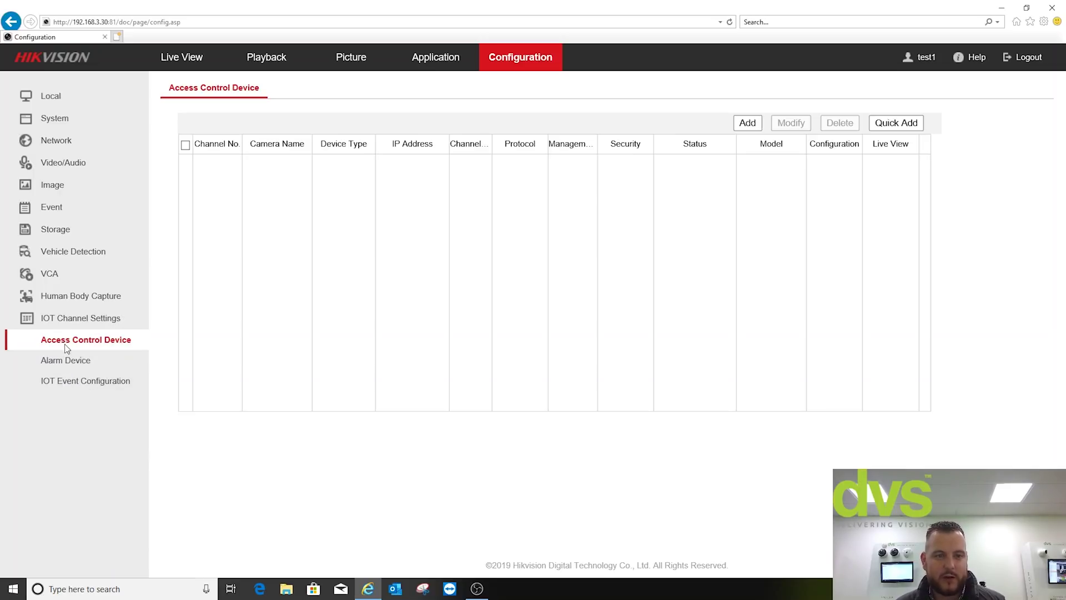
- On the Alarm Device page, start adding an OPTEX-protocol device, then cancel without adding
{"action": "left_click", "coordinate": [65, 359]}
{"action": "left_click", "coordinate": [822, 123]}
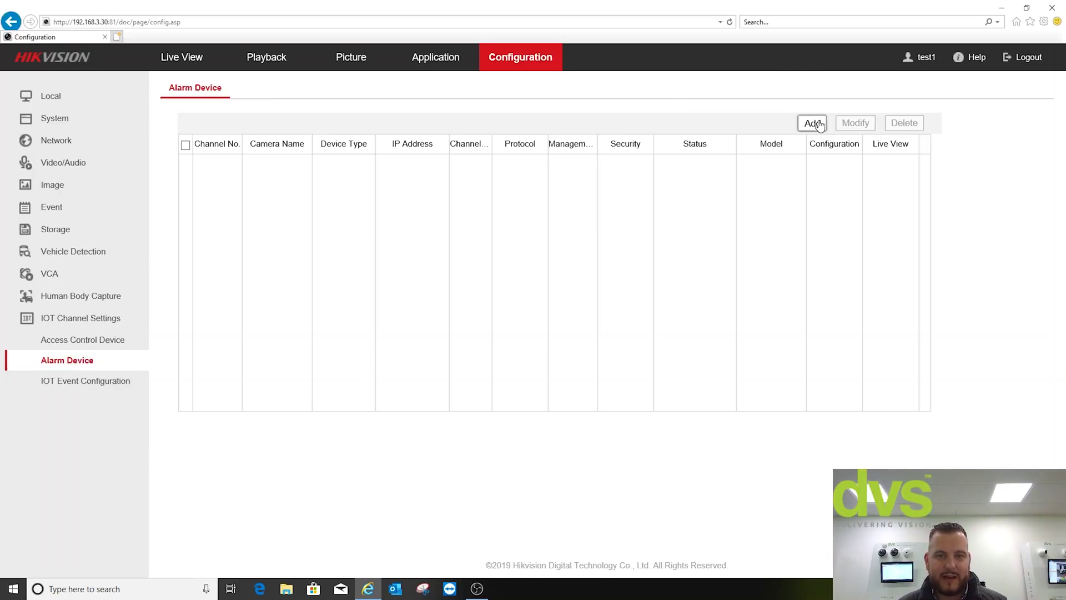
{"action": "left_click", "coordinate": [601, 245]}
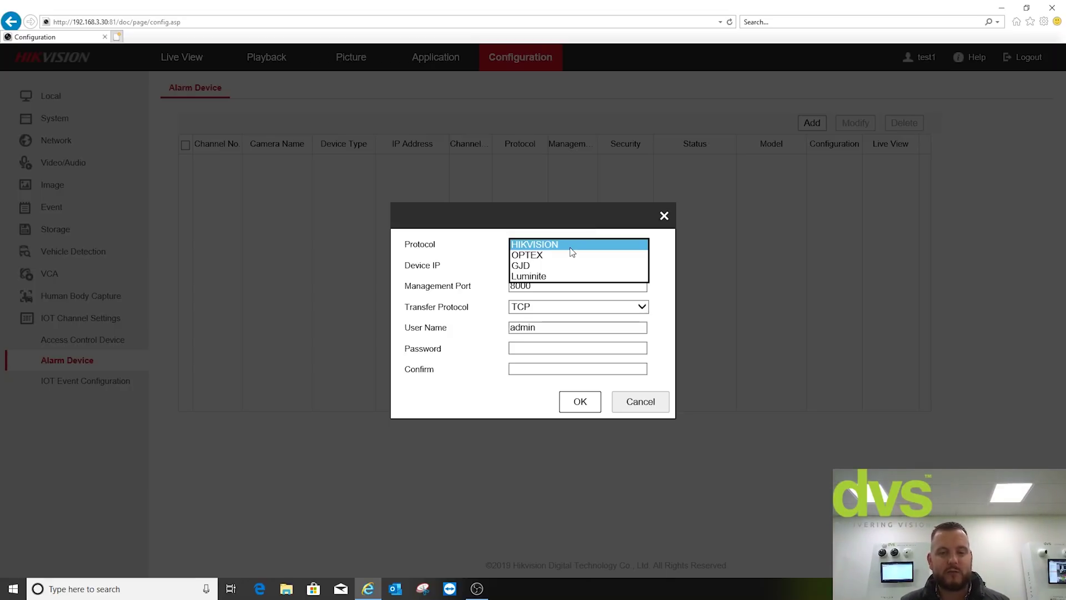
{"action": "left_click", "coordinate": [535, 256]}
{"action": "left_click", "coordinate": [539, 270]}
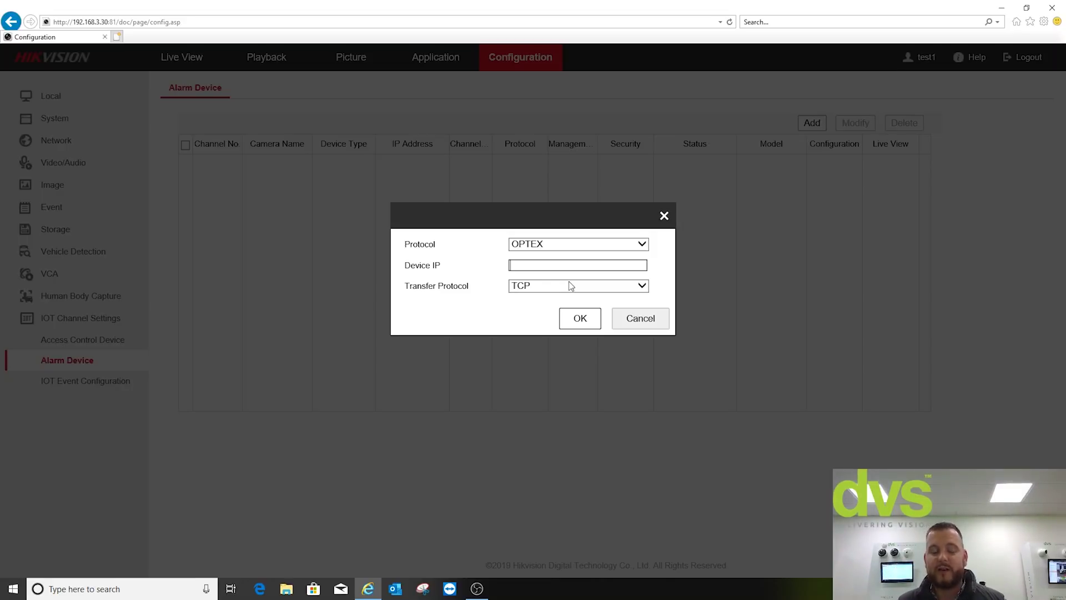
{"action": "left_click", "coordinate": [607, 245]}
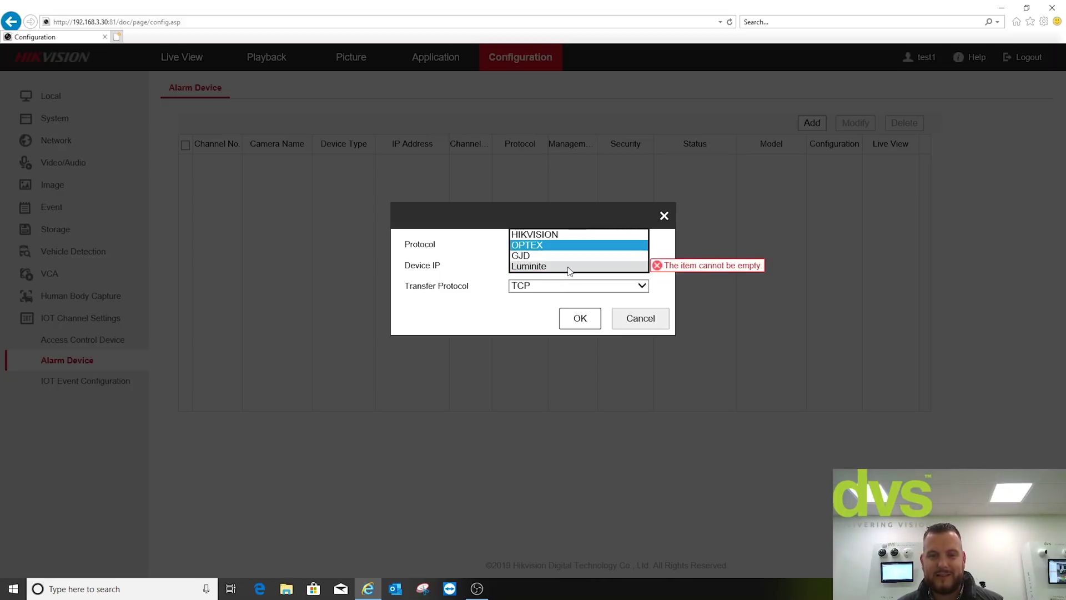
{"action": "left_click", "coordinate": [563, 332]}
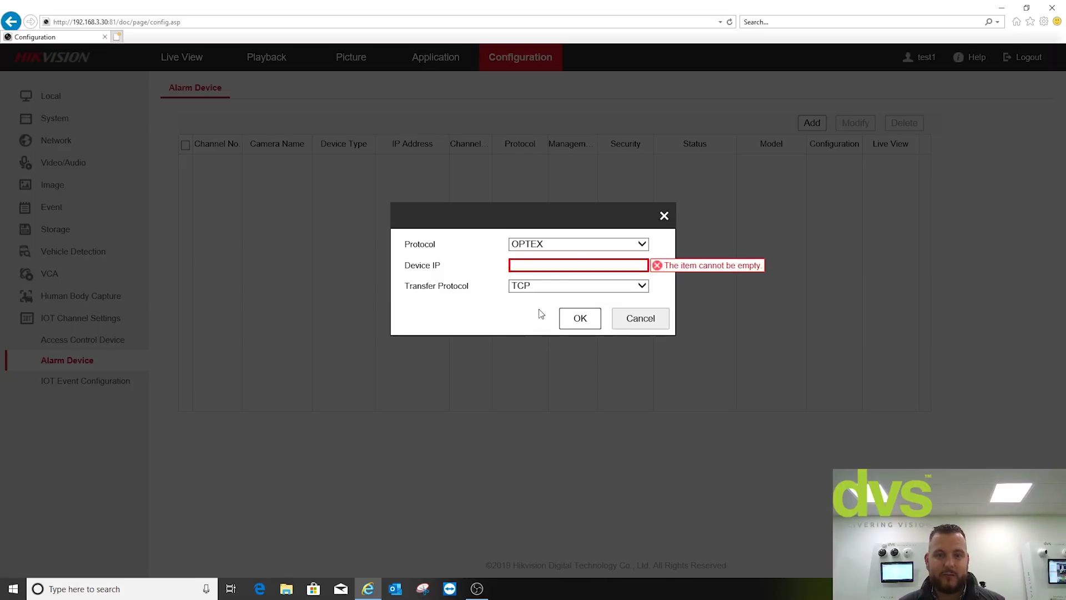
{"action": "left_click", "coordinate": [632, 318]}
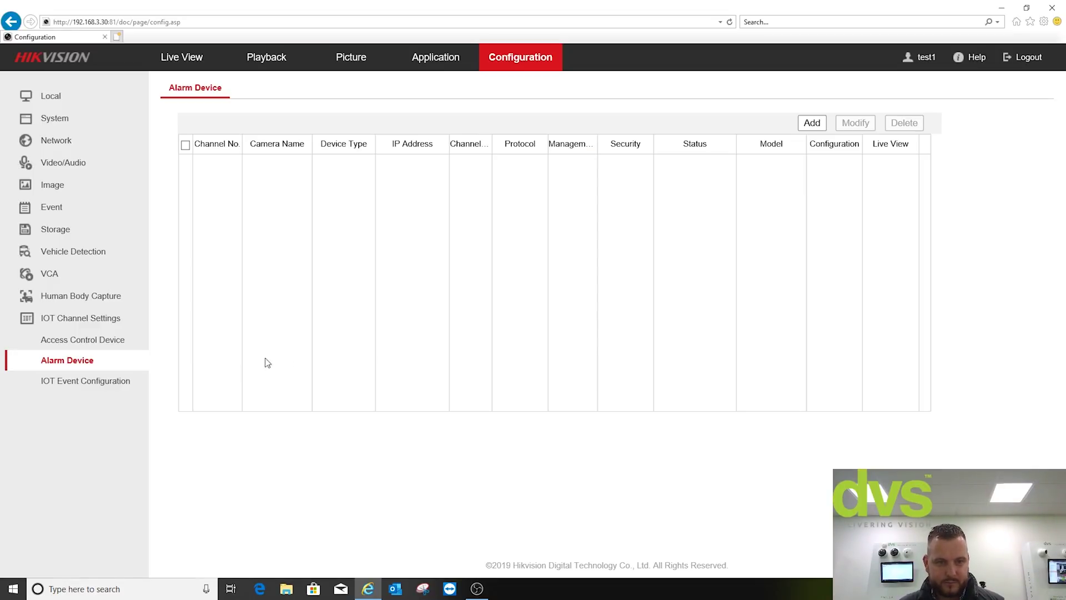
- Go to the Access Control Device list and back out of the empty manual Add form
{"action": "left_click", "coordinate": [71, 341]}
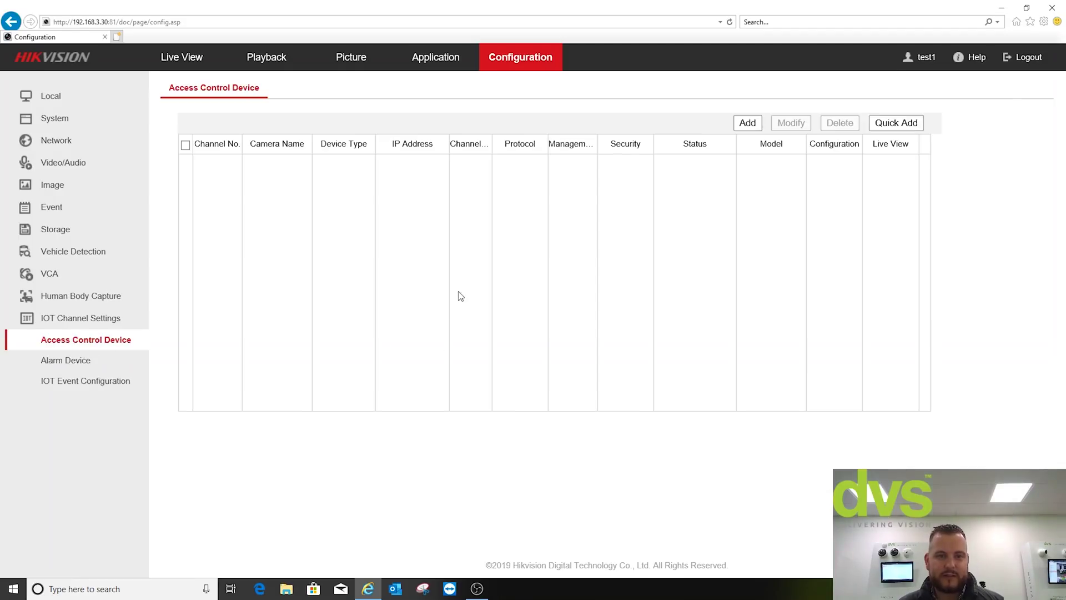
{"action": "left_click", "coordinate": [749, 123]}
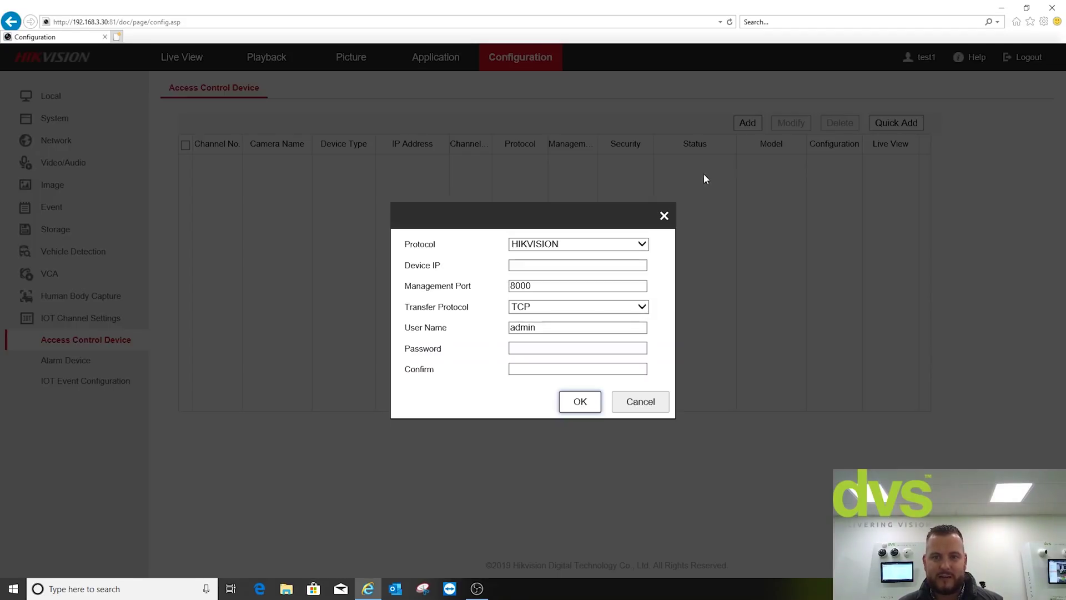
{"action": "left_click", "coordinate": [631, 245]}
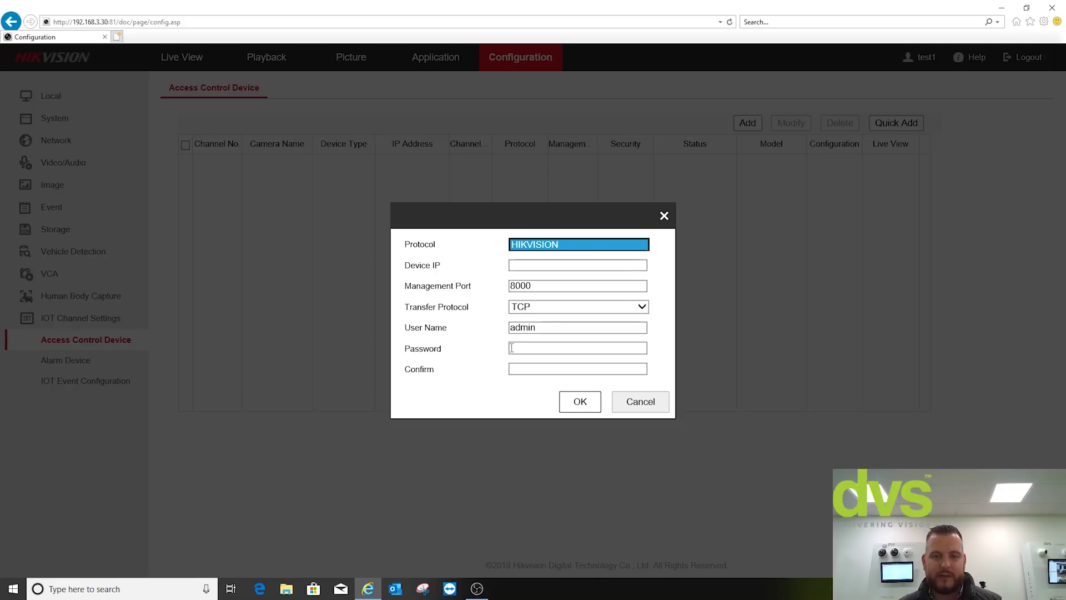
{"action": "left_click", "coordinate": [631, 403]}
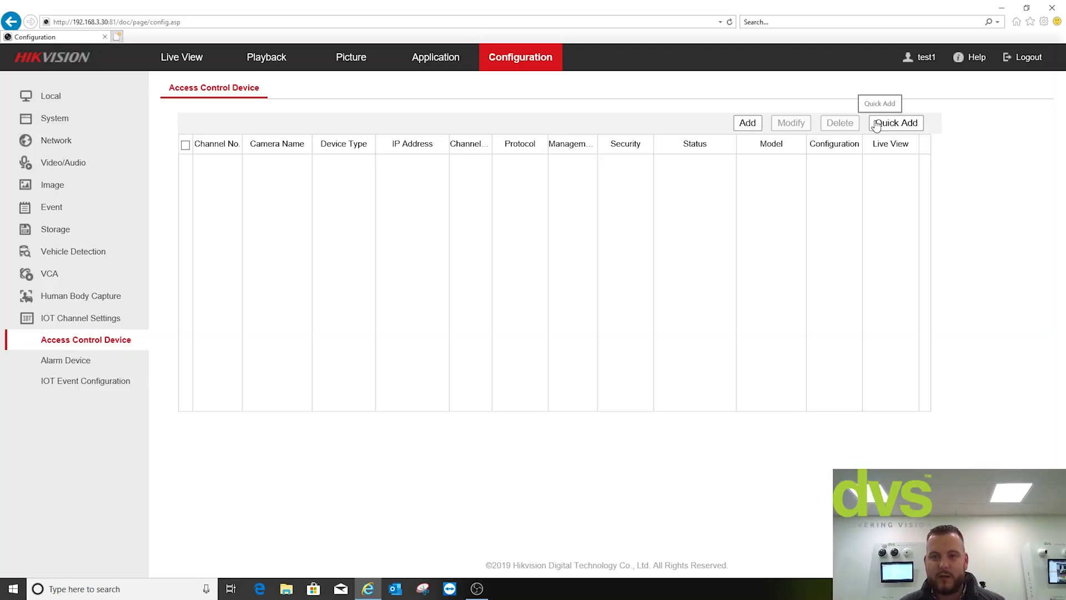
- Quick Add the access terminal at 192.168.3.157 to the device list as IOT1
{"action": "left_click", "coordinate": [881, 125]}
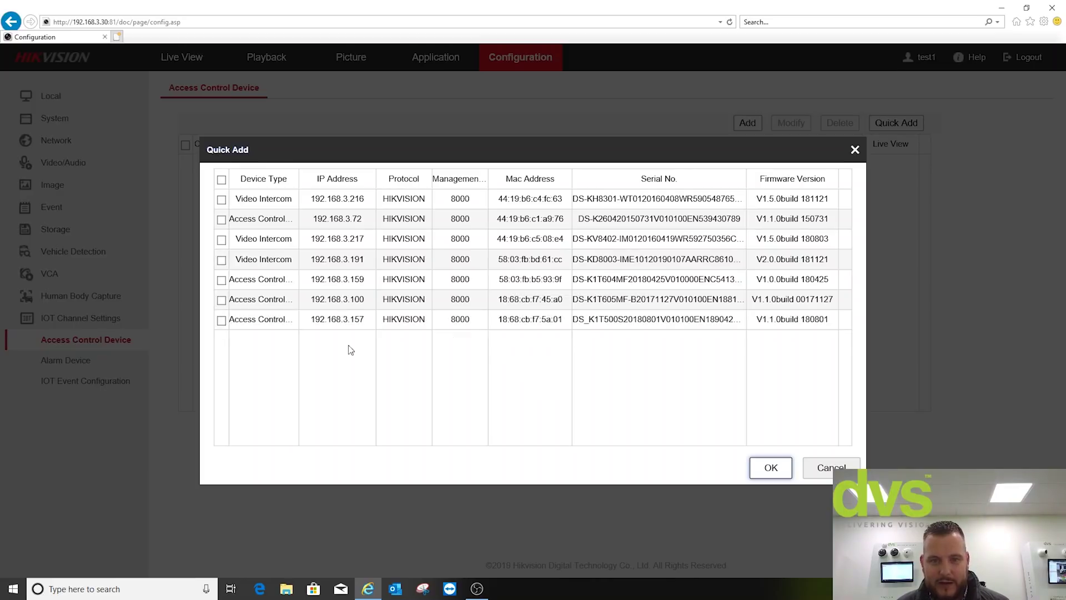
{"action": "left_click", "coordinate": [221, 321]}
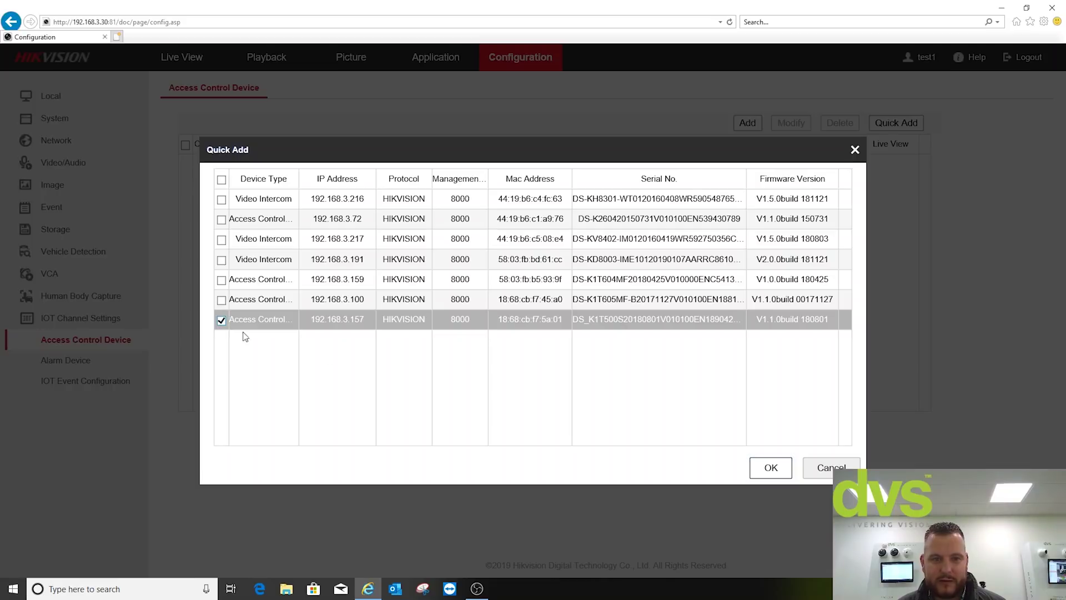
{"action": "left_click", "coordinate": [758, 473]}
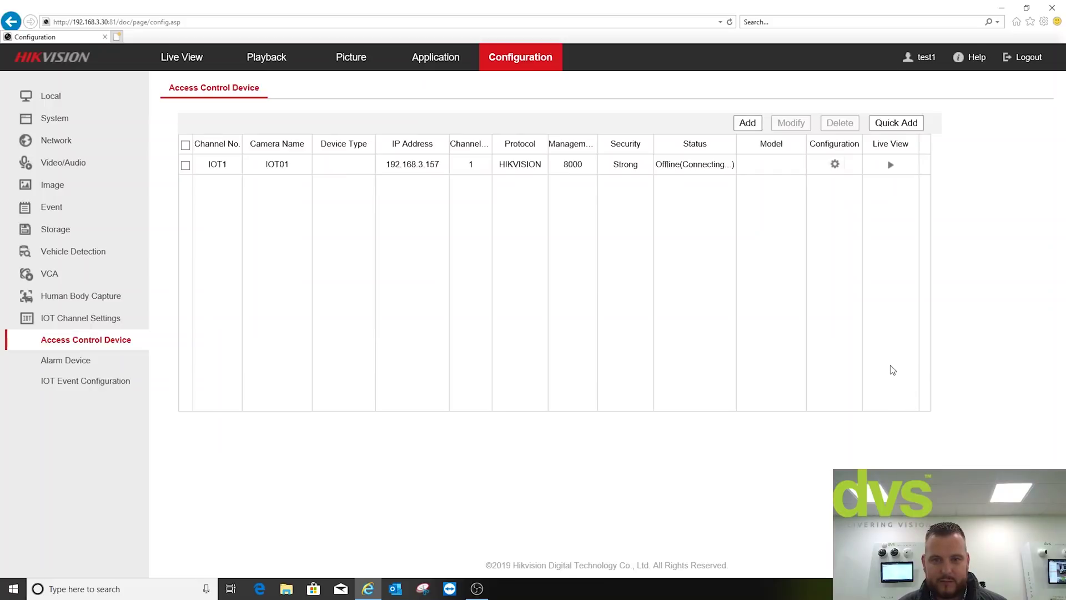
- Refresh the Access Control Device list and bring up IOT1's connection settings for editing
{"action": "left_click", "coordinate": [86, 361]}
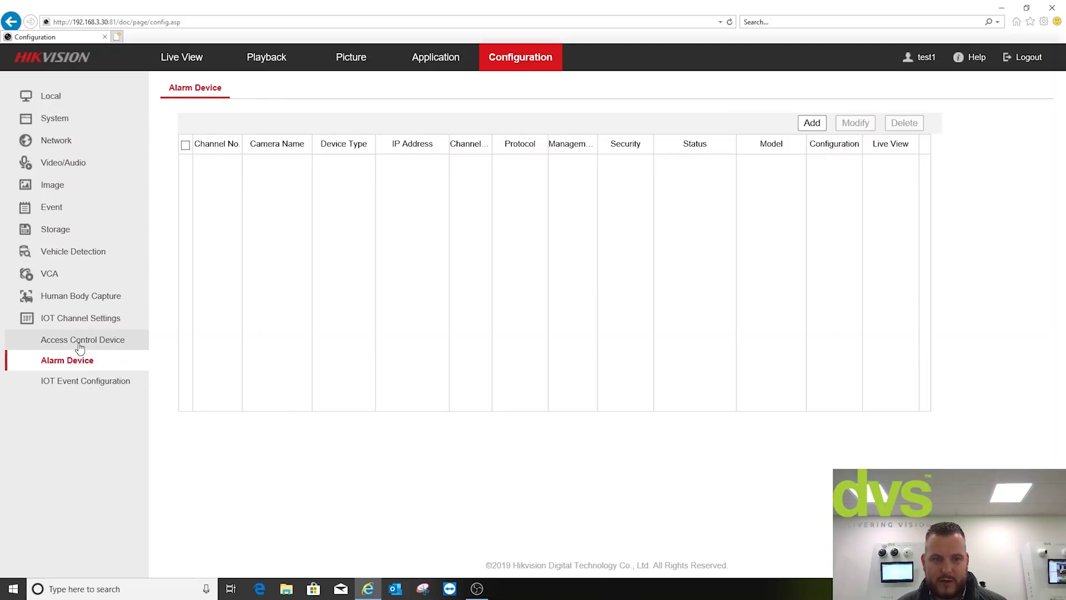
{"action": "left_click", "coordinate": [83, 339]}
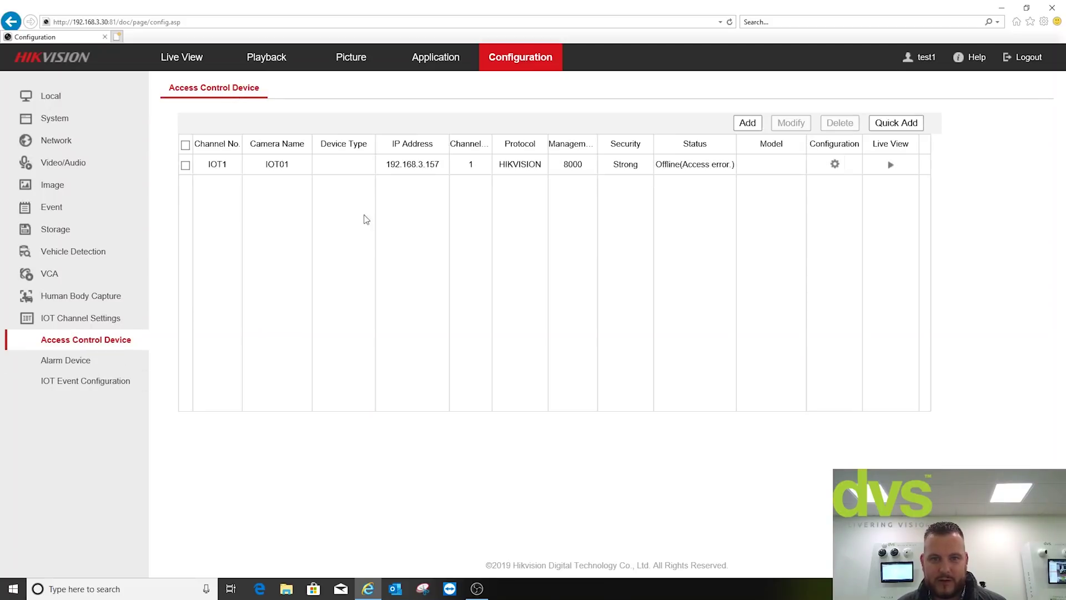
{"action": "left_click", "coordinate": [185, 164]}
{"action": "left_click", "coordinate": [788, 125]}
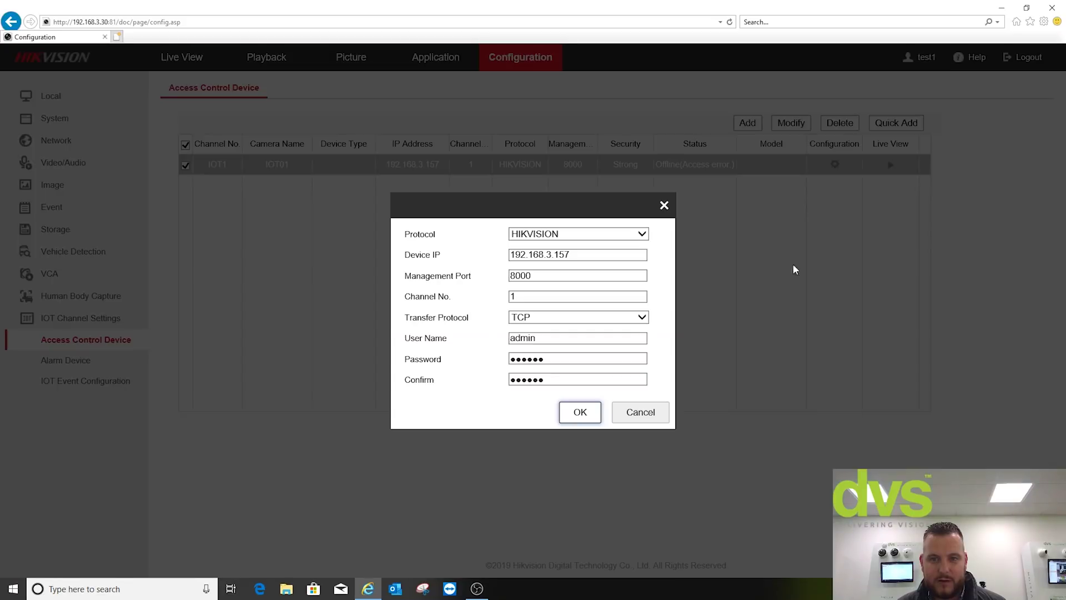
- Re-enter IOT1's login password and a matching confirmation, then save
{"action": "left_click_drag", "start_coordinate": [561, 359], "coordinate": [491, 368]}
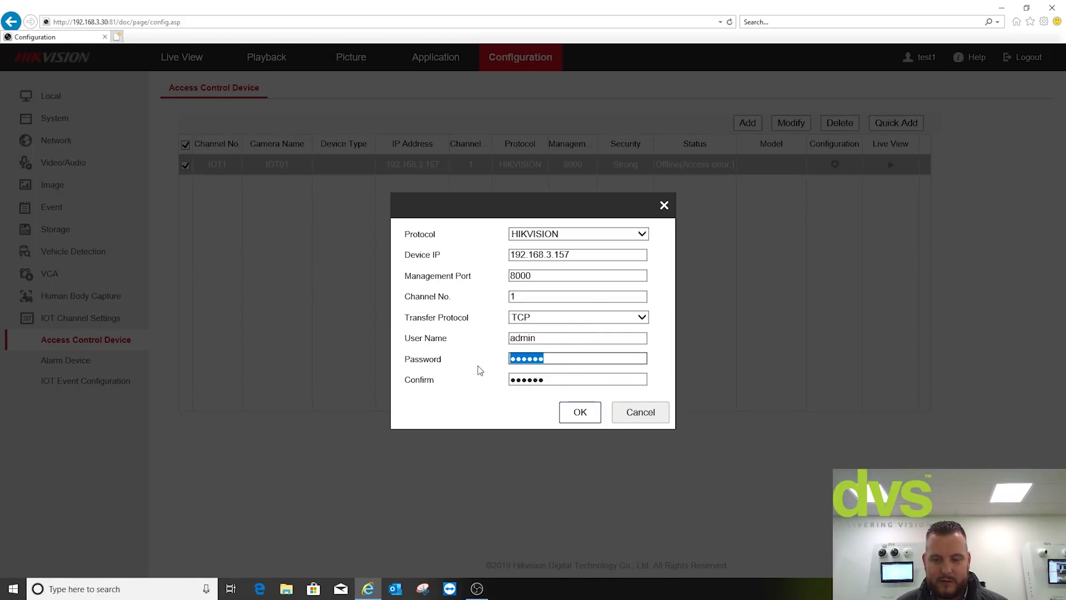
{"action": "type", "text": "a"}
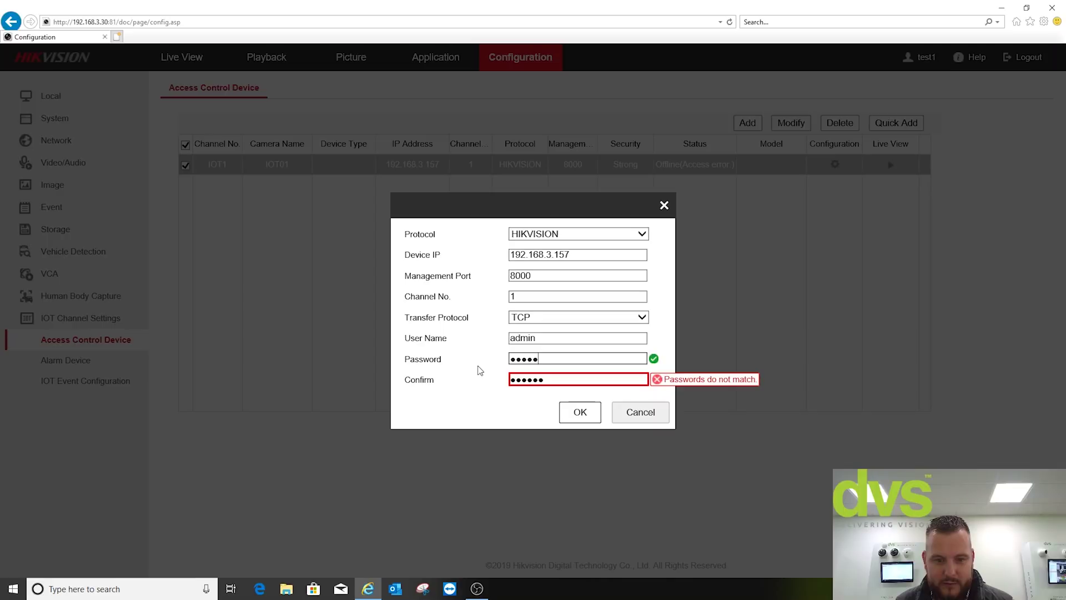
{"action": "type", "text": "a"}
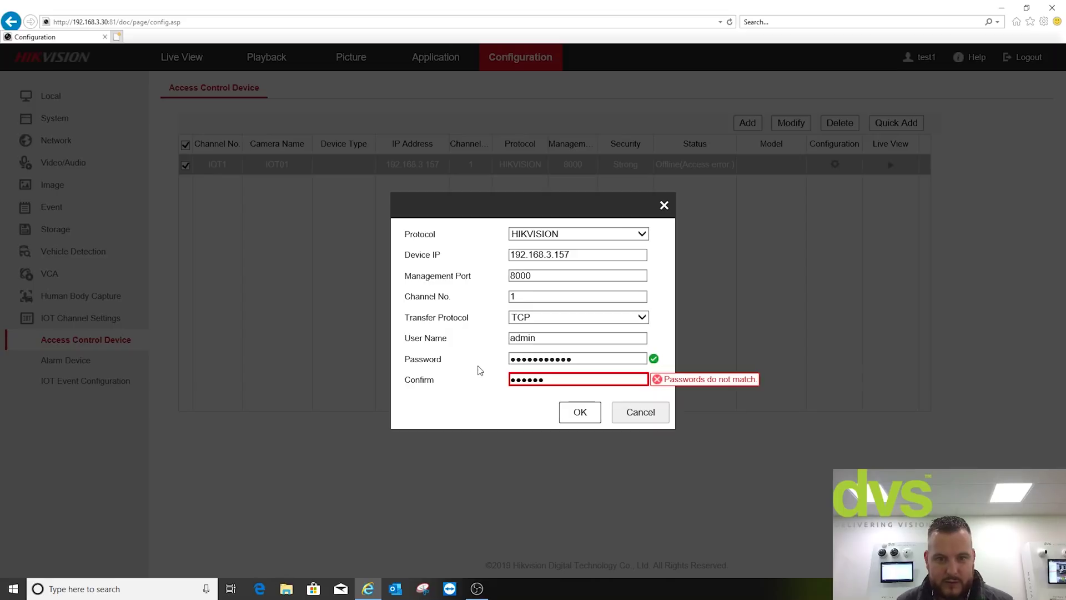
{"action": "key", "text": "ctrl+a"}
{"action": "type", "text": "aa"}
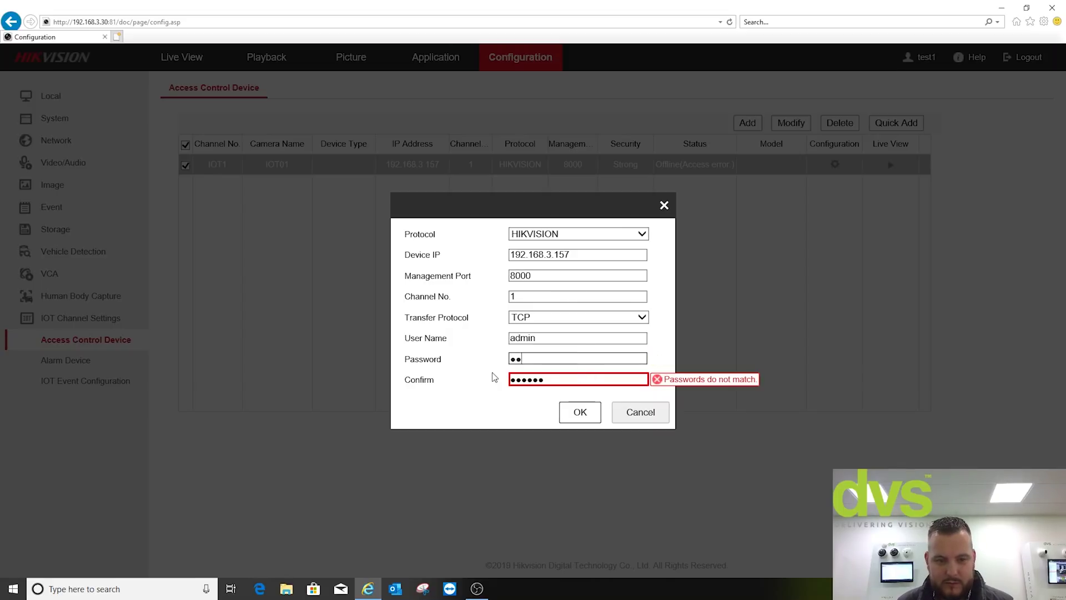
{"action": "type", "text": "aaaaaaa"}
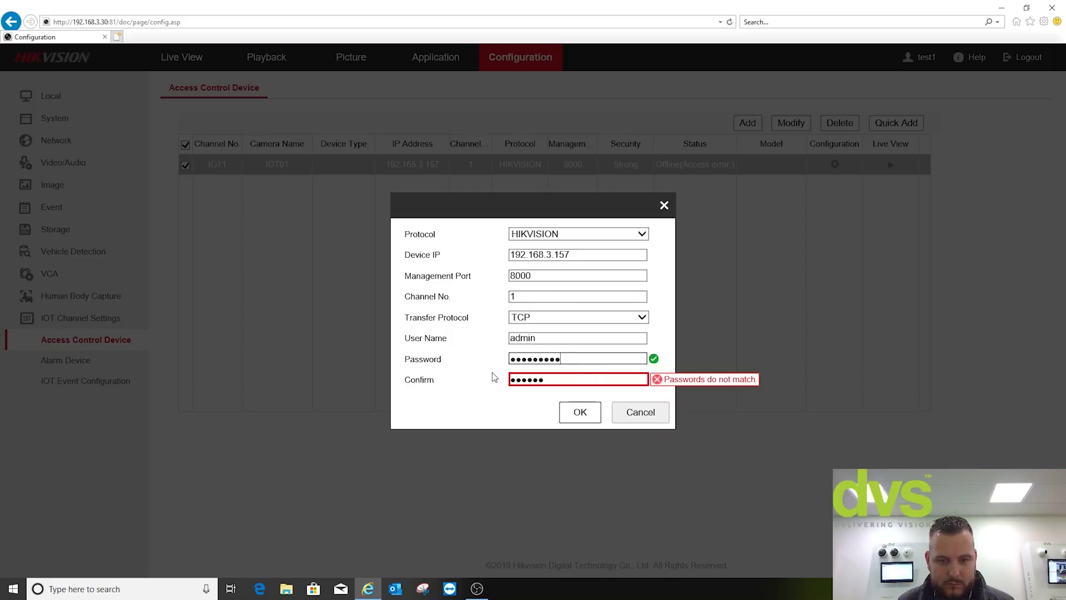
{"action": "type", "text": "a"}
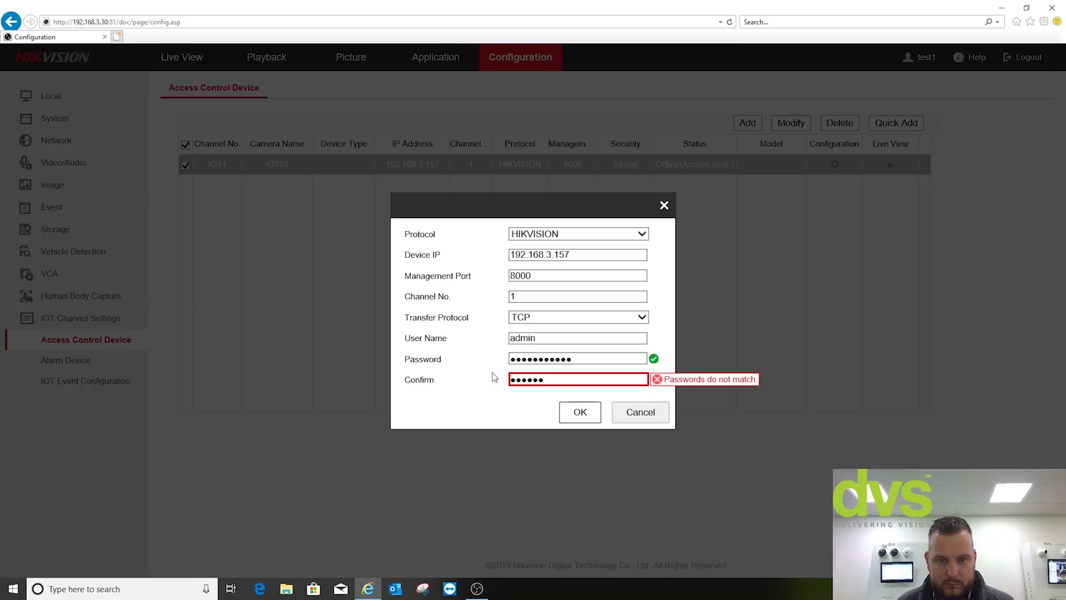
{"action": "key", "text": "ctrl+a"}
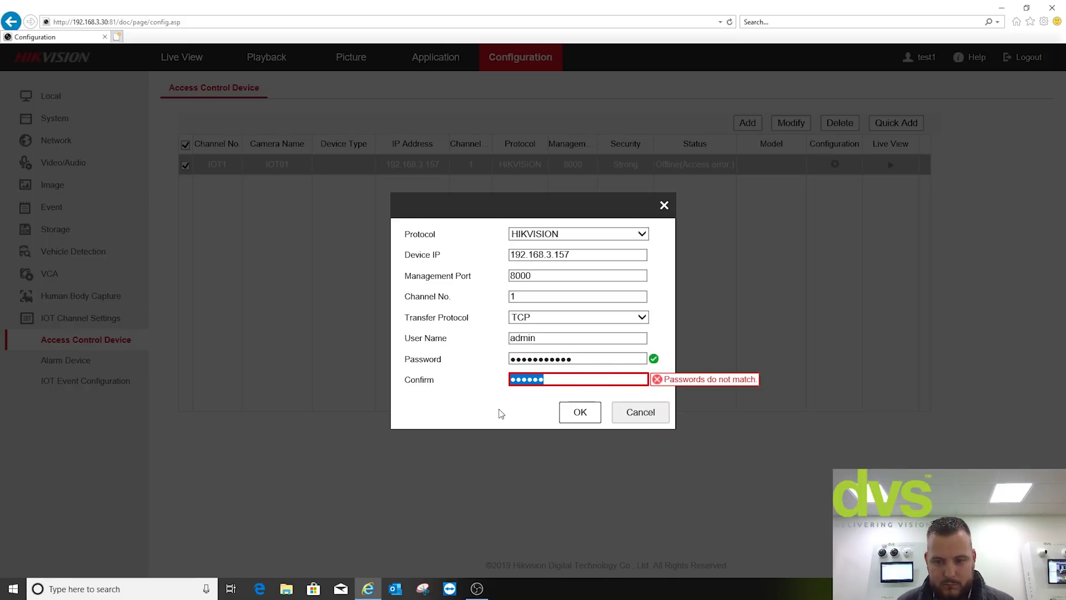
{"action": "type", "text": "aaaaa"}
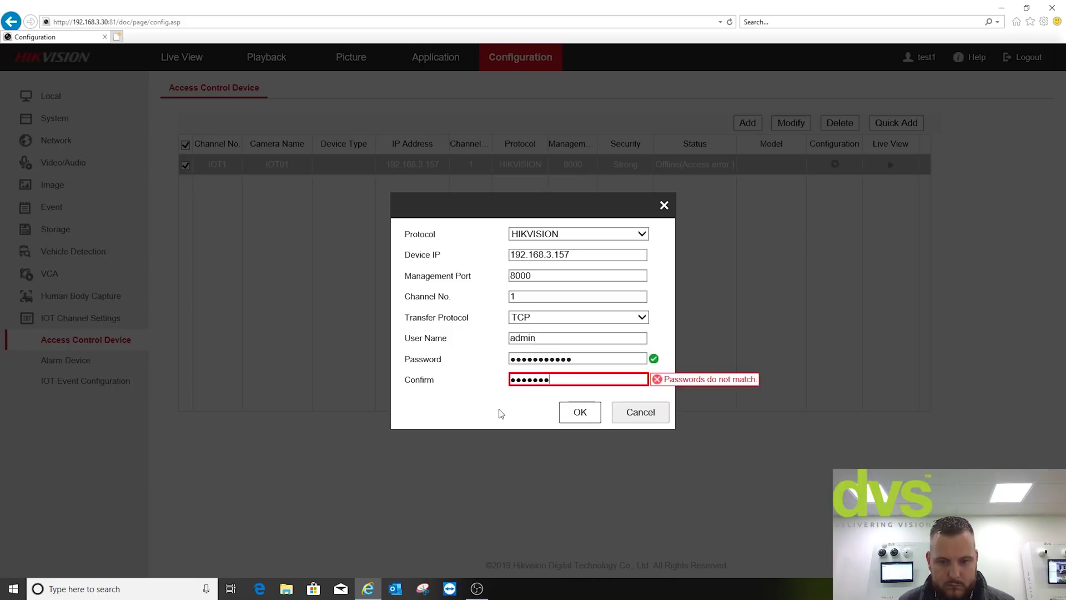
{"action": "type", "text": "a"}
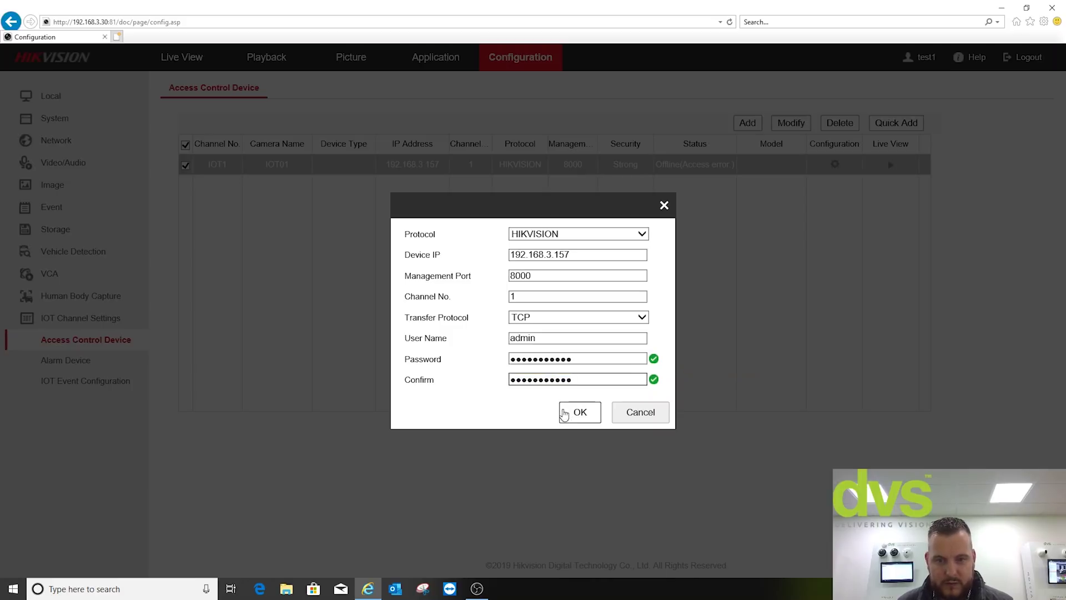
{"action": "left_click", "coordinate": [578, 412]}
- Toggle between the Alarm Device and Access Control Device lists to refresh IOT1's status
{"action": "left_click", "coordinate": [89, 362]}
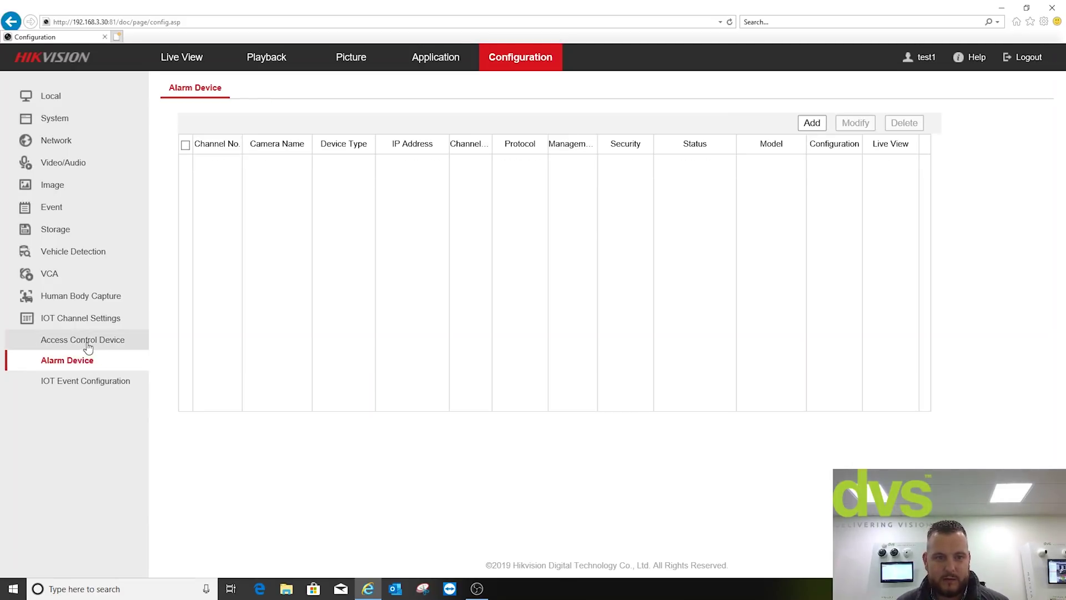
{"action": "left_click", "coordinate": [85, 343]}
{"action": "left_click", "coordinate": [126, 361]}
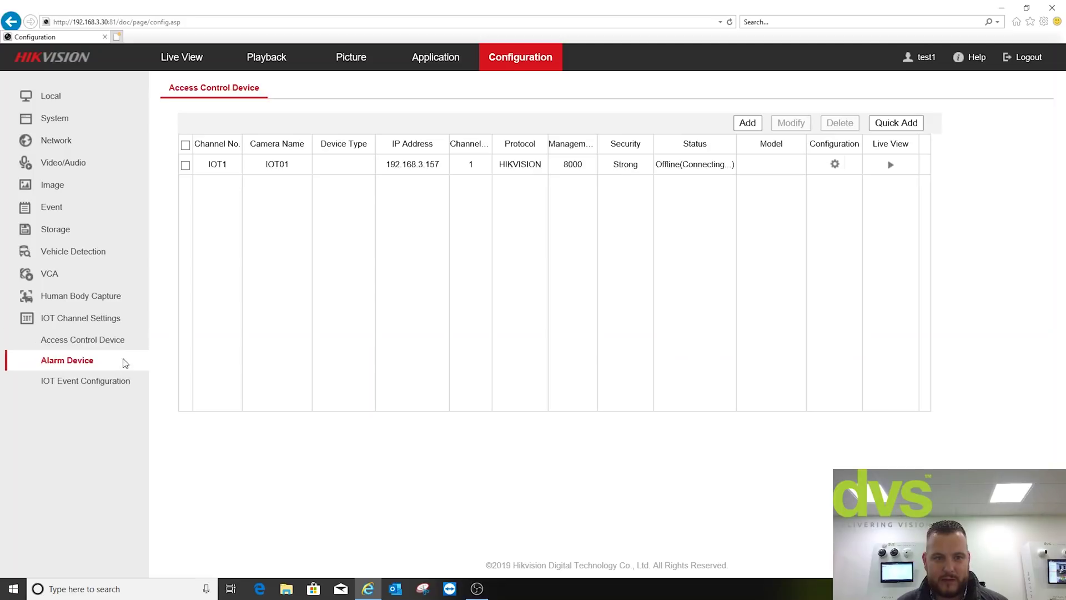
- Refresh the list, skip the manual form, and Quick Add the video intercom at 192.168.3.216
{"action": "left_click", "coordinate": [121, 345]}
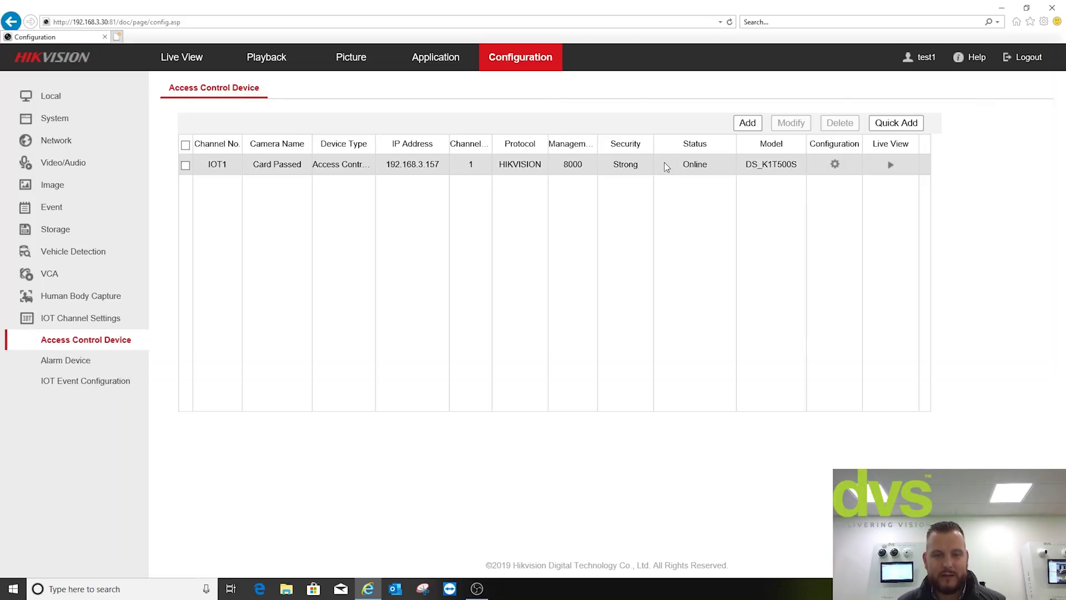
{"action": "left_click", "coordinate": [746, 125]}
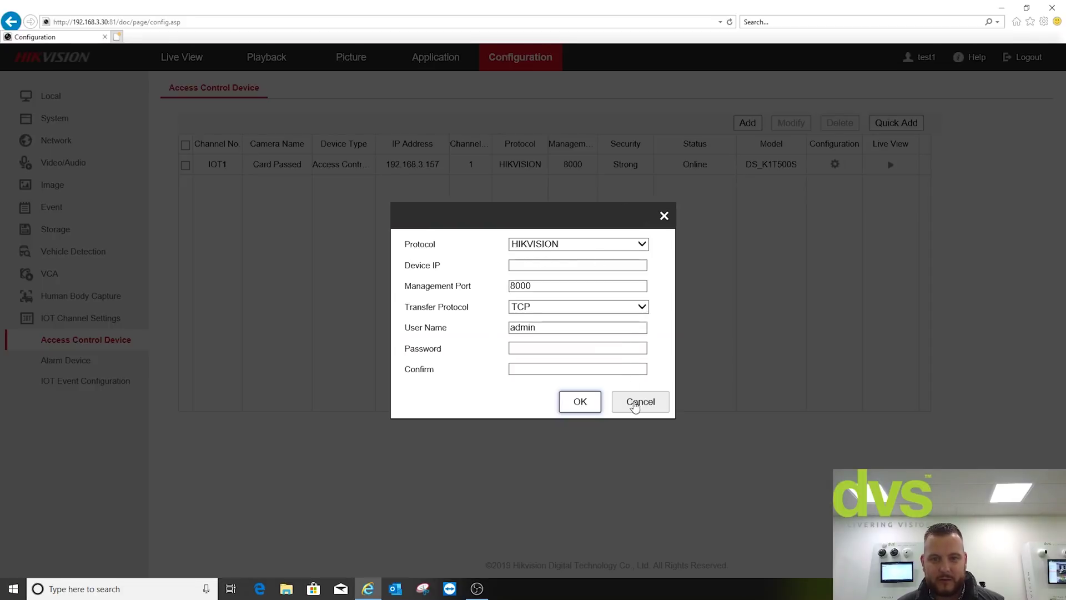
{"action": "left_click", "coordinate": [635, 404]}
{"action": "left_click", "coordinate": [874, 123]}
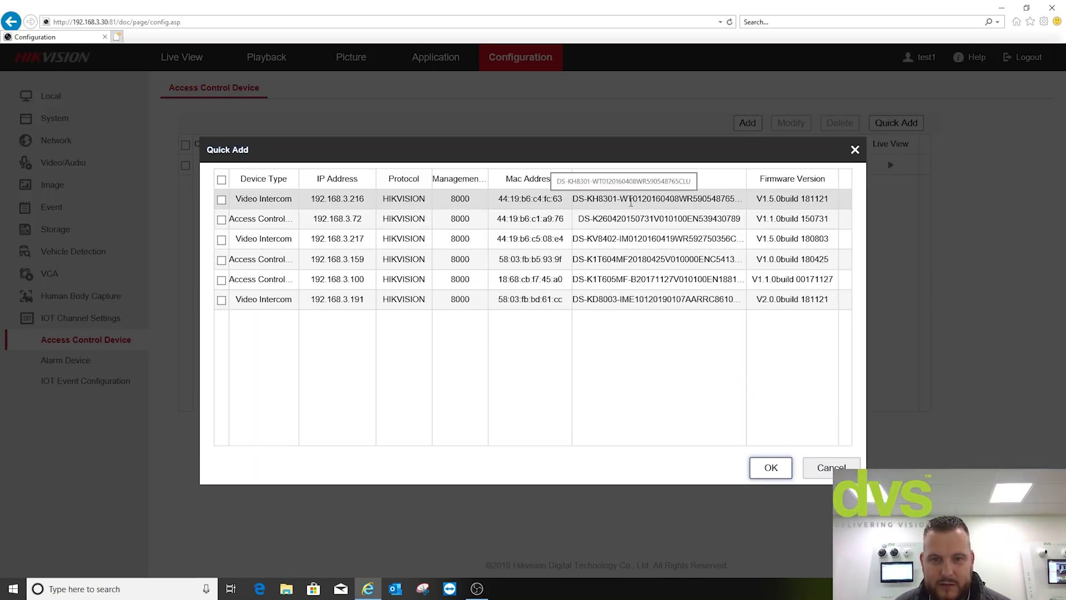
{"action": "left_click", "coordinate": [221, 199]}
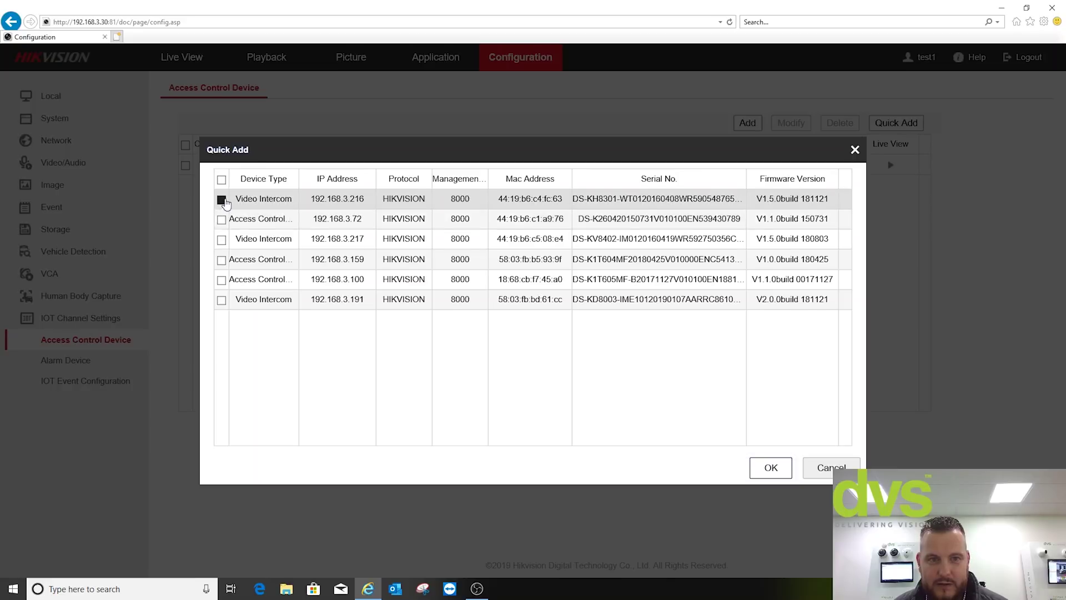
{"action": "left_click", "coordinate": [767, 468]}
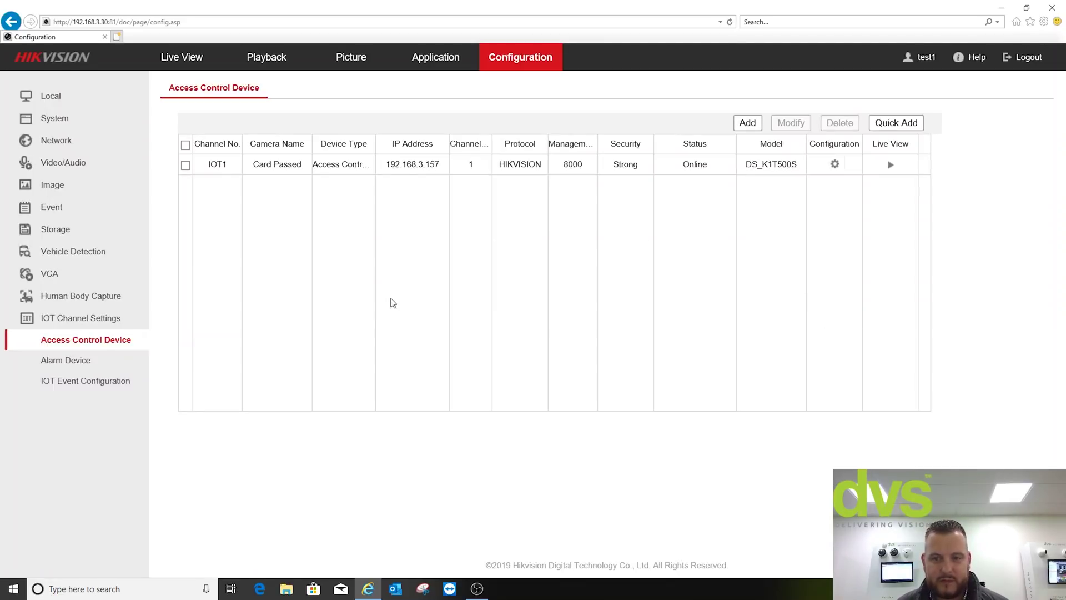
- Search the network again and select the video intercom at 192.168.3.191
{"action": "left_click", "coordinate": [748, 122]}
{"action": "left_click", "coordinate": [642, 406]}
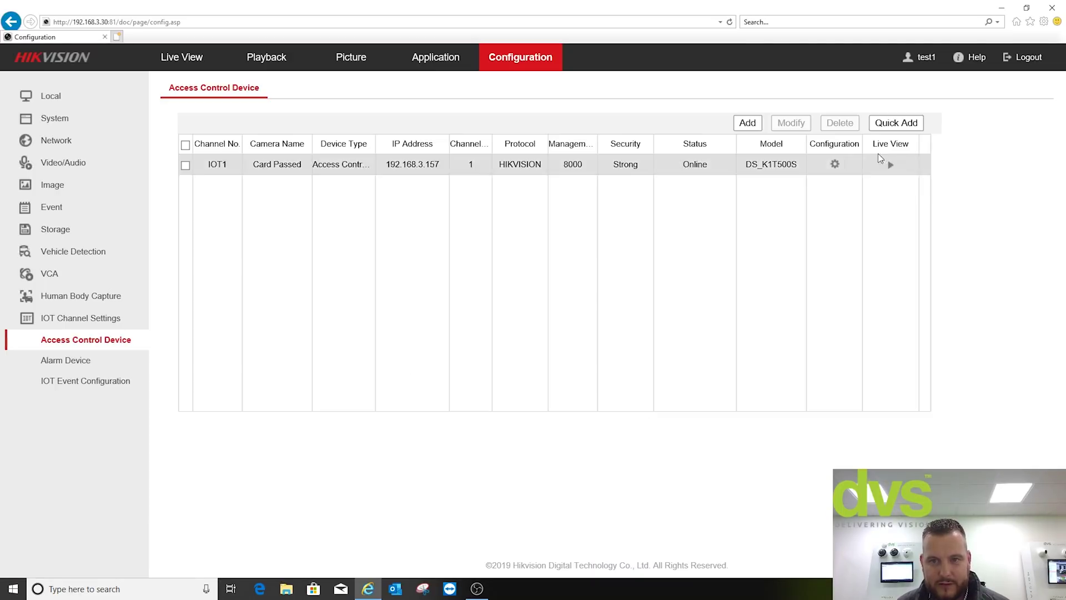
{"action": "left_click", "coordinate": [889, 123]}
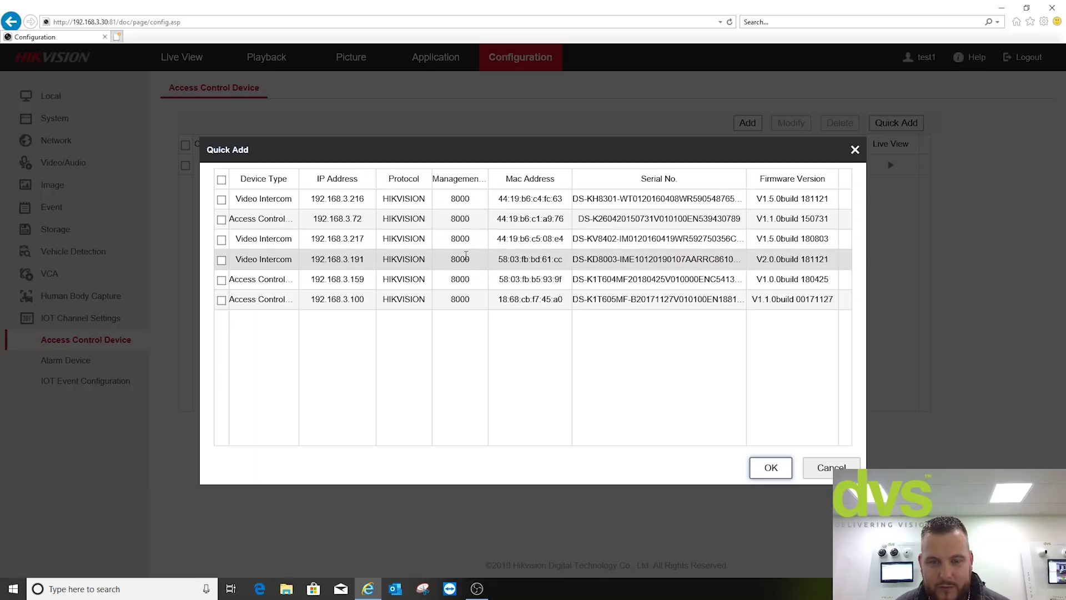
{"action": "left_click", "coordinate": [222, 260]}
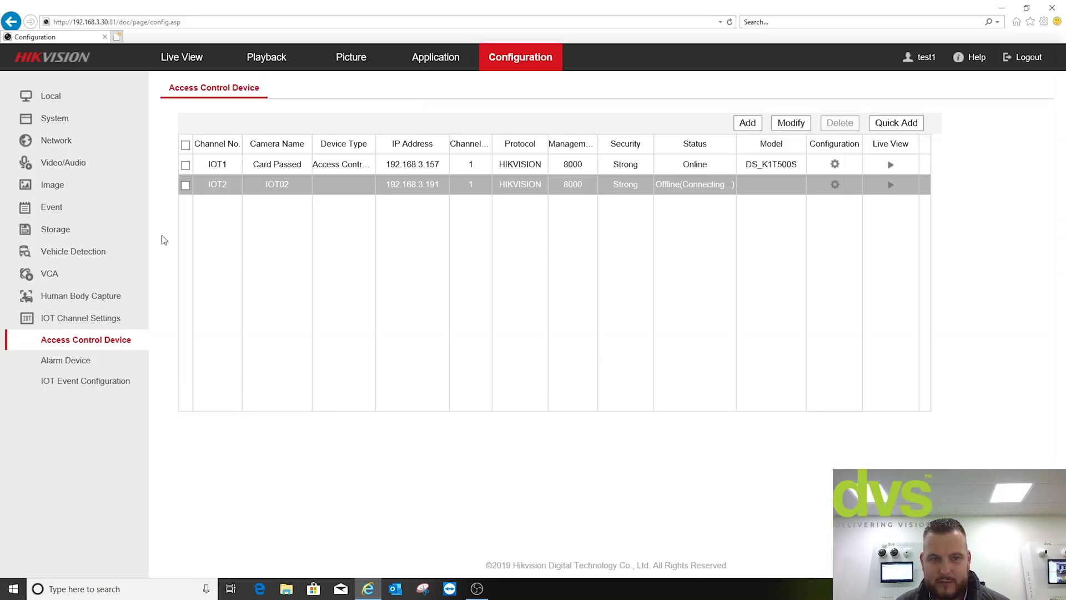
- Refresh the access control list, select offline IOT2, and bring up its connection settings
{"action": "left_click", "coordinate": [55, 360]}
{"action": "left_click", "coordinate": [62, 339]}
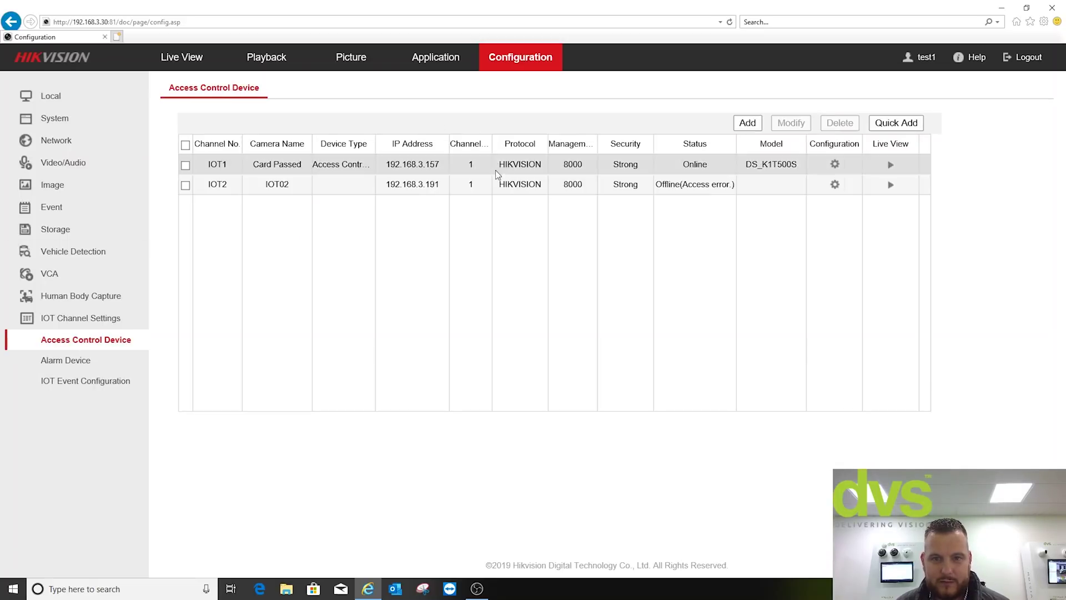
{"action": "left_click", "coordinate": [494, 192]}
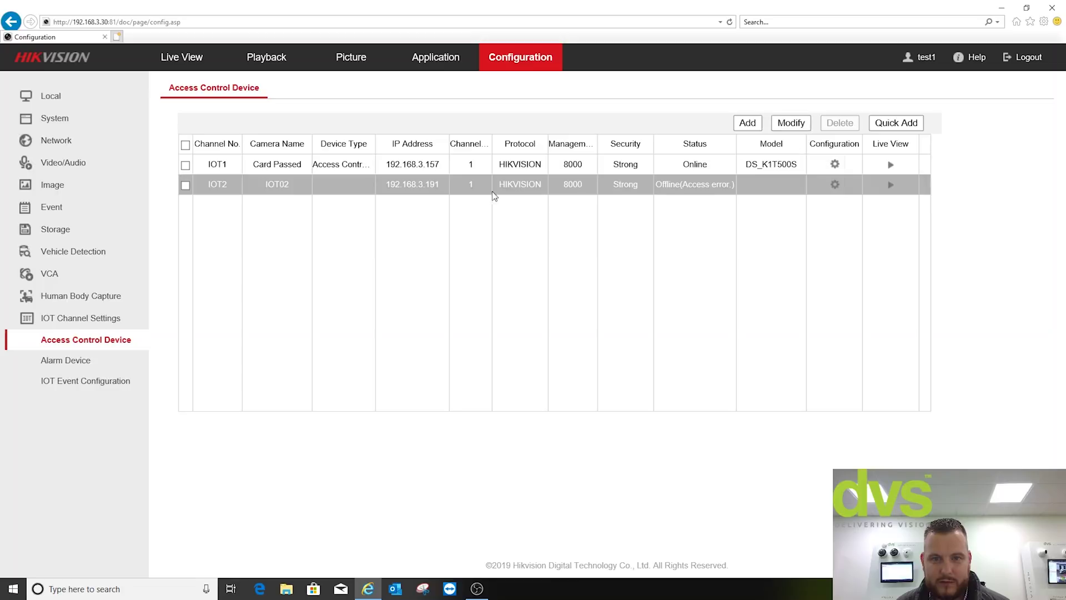
{"action": "left_click", "coordinate": [185, 185]}
{"action": "left_click", "coordinate": [780, 132]}
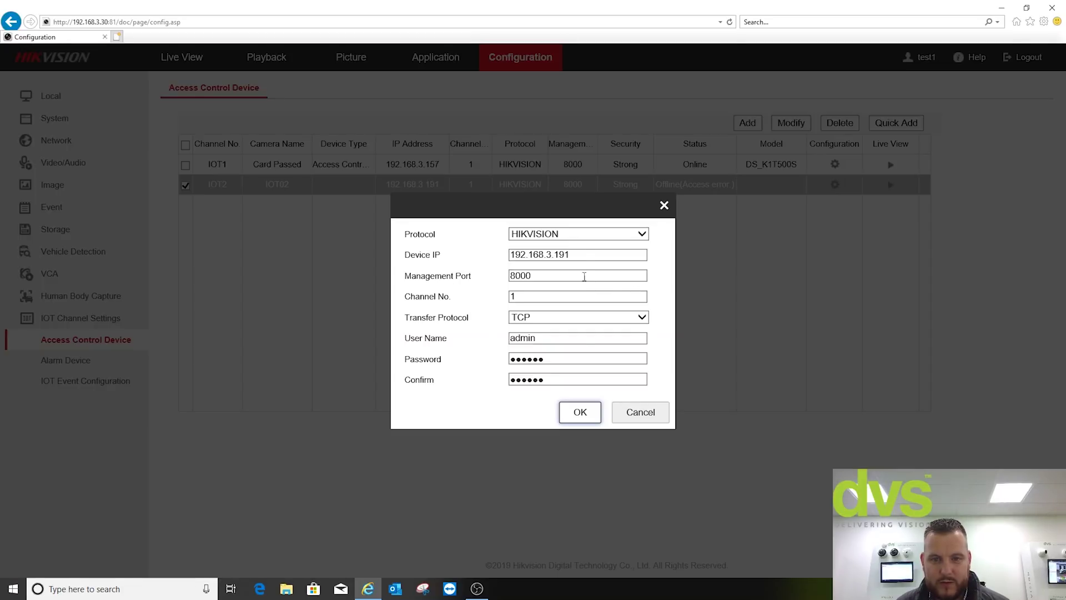
- Replace IOT2's login password and confirmation with matching values and save
{"action": "left_click_drag", "start_coordinate": [578, 355], "coordinate": [507, 359]}
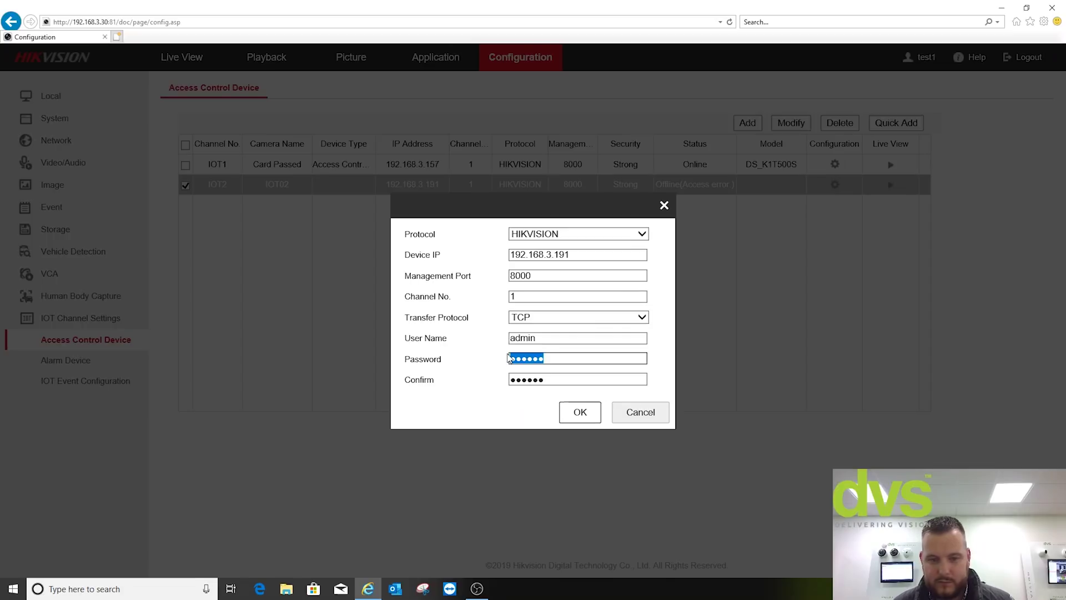
{"action": "key", "text": "BackSpace"}
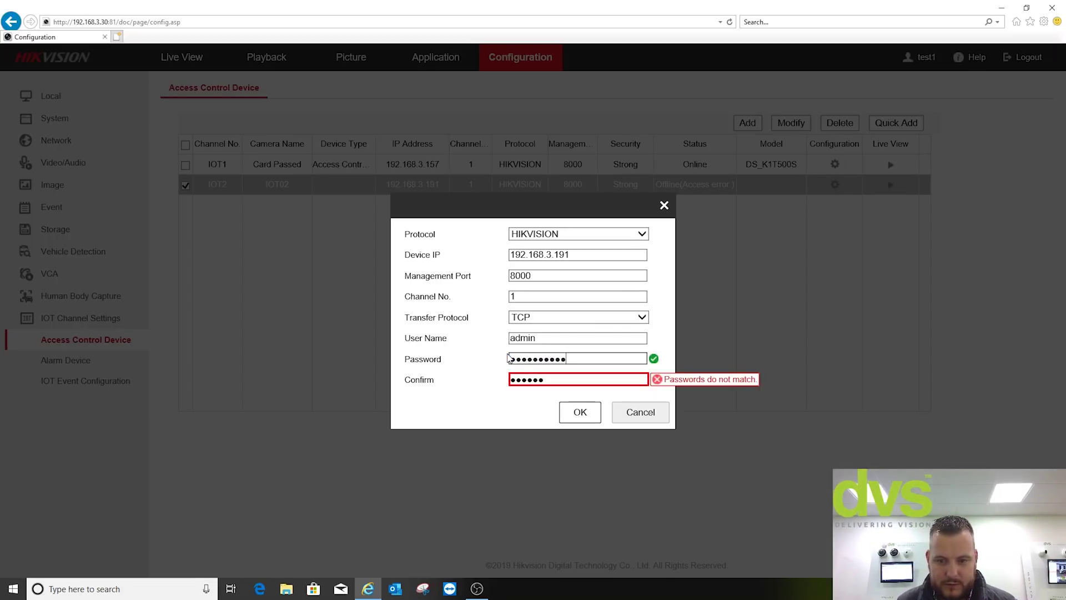
{"action": "type", "text": "1"}
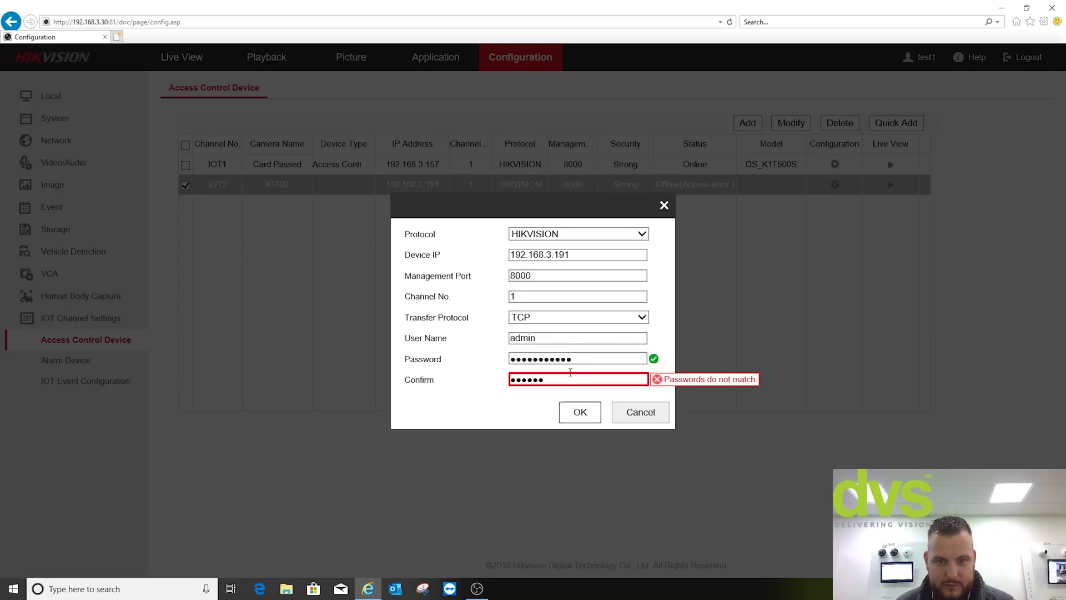
{"action": "left_click_drag", "start_coordinate": [569, 379], "coordinate": [472, 377]}
{"action": "key", "text": "BackSpace"}
{"action": "type", "text": "1234"}
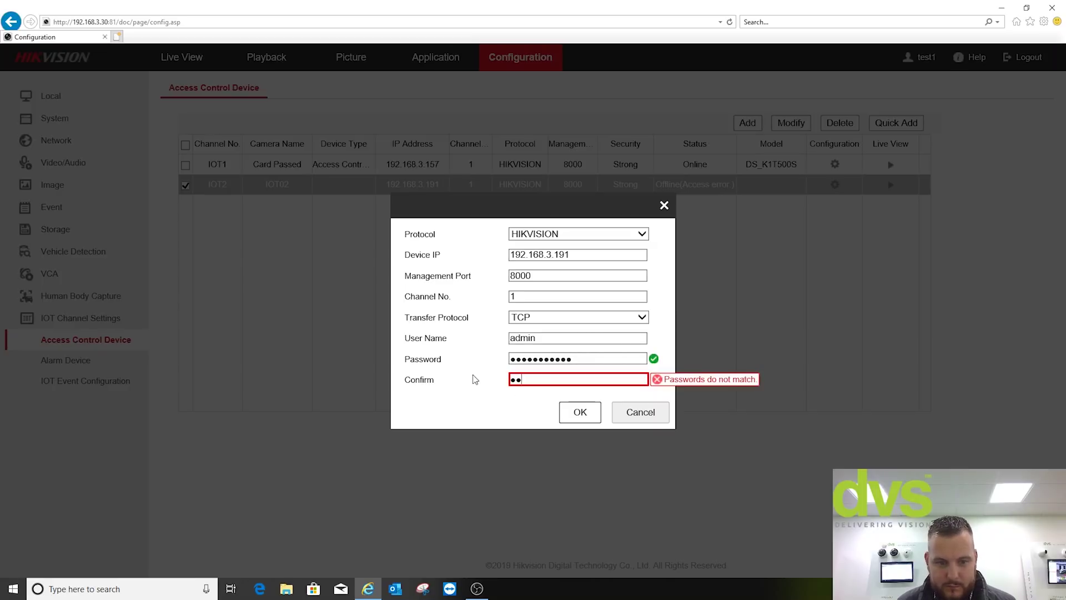
{"action": "type", "text": "567890"}
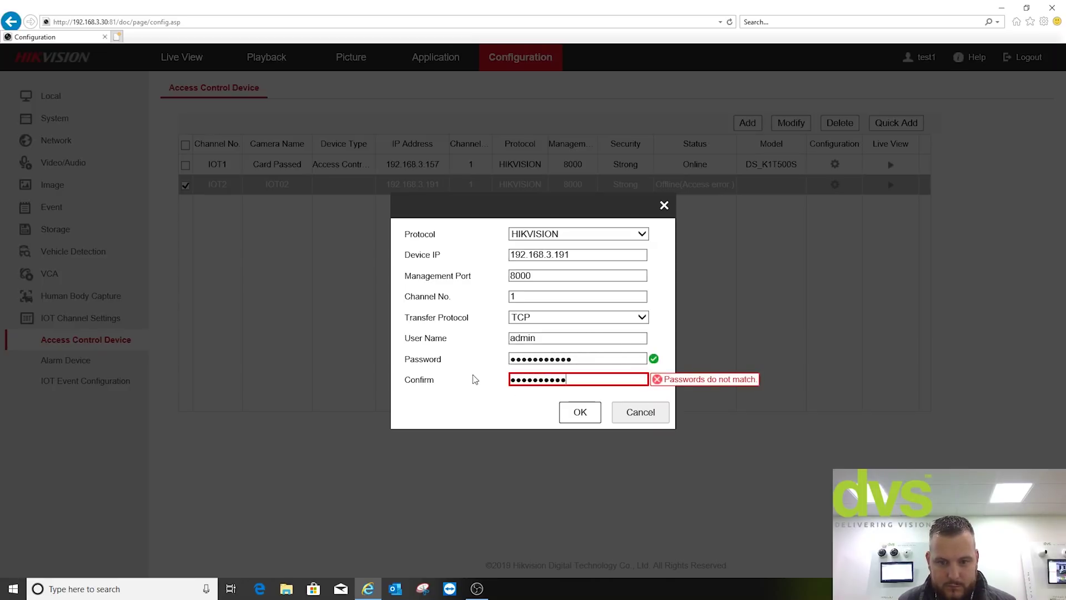
{"action": "type", "text": "1"}
{"action": "left_click", "coordinate": [578, 411]}
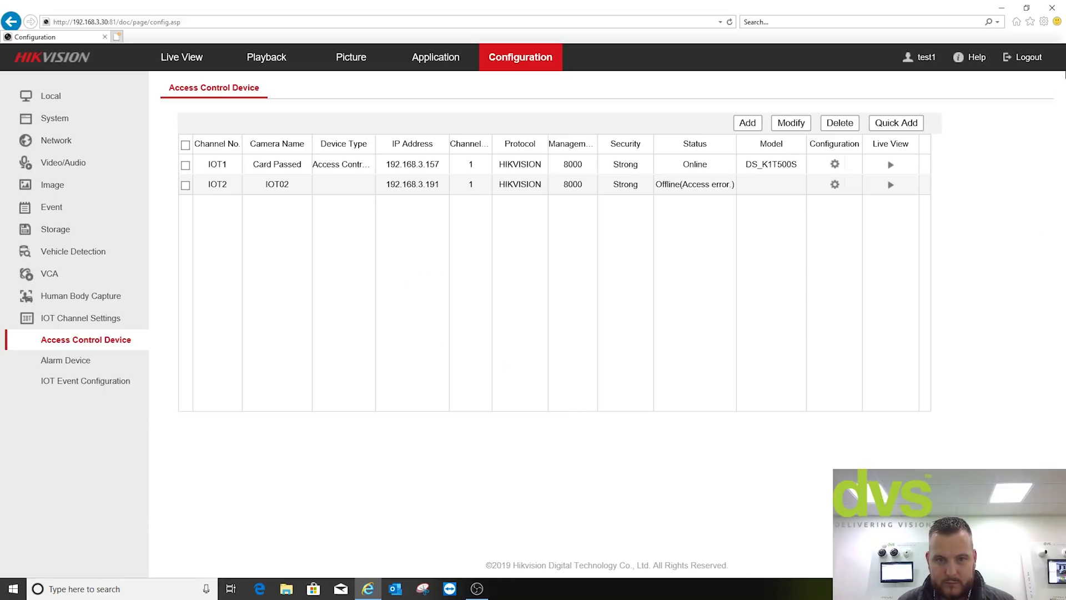
- Refresh the device list until IOT2 shows Online, then go to IOT1's event configuration
{"action": "left_click", "coordinate": [82, 361]}
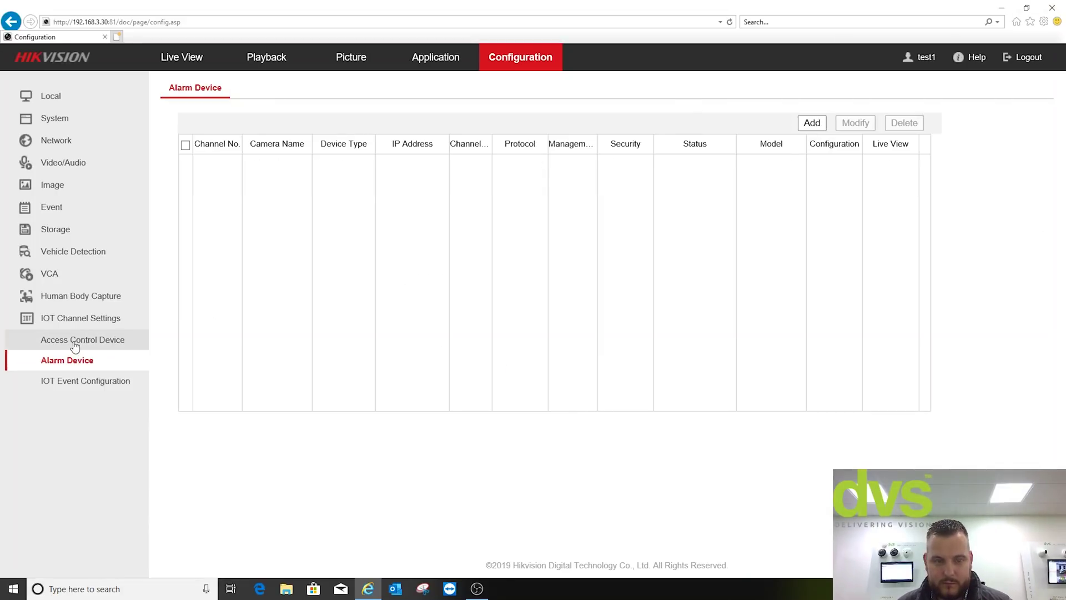
{"action": "left_click", "coordinate": [77, 343]}
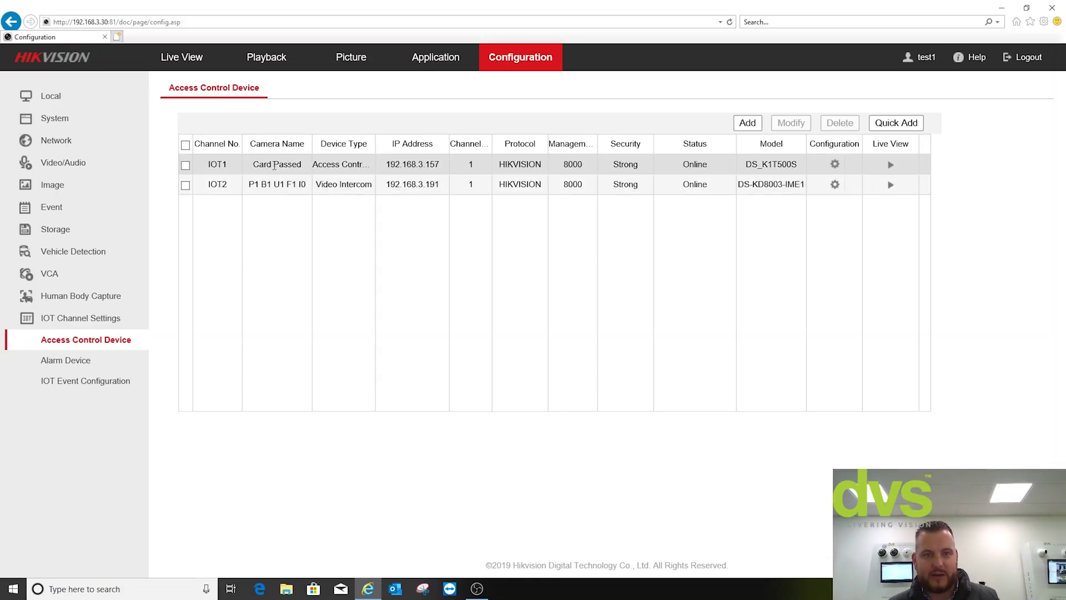
{"action": "left_click", "coordinate": [362, 165]}
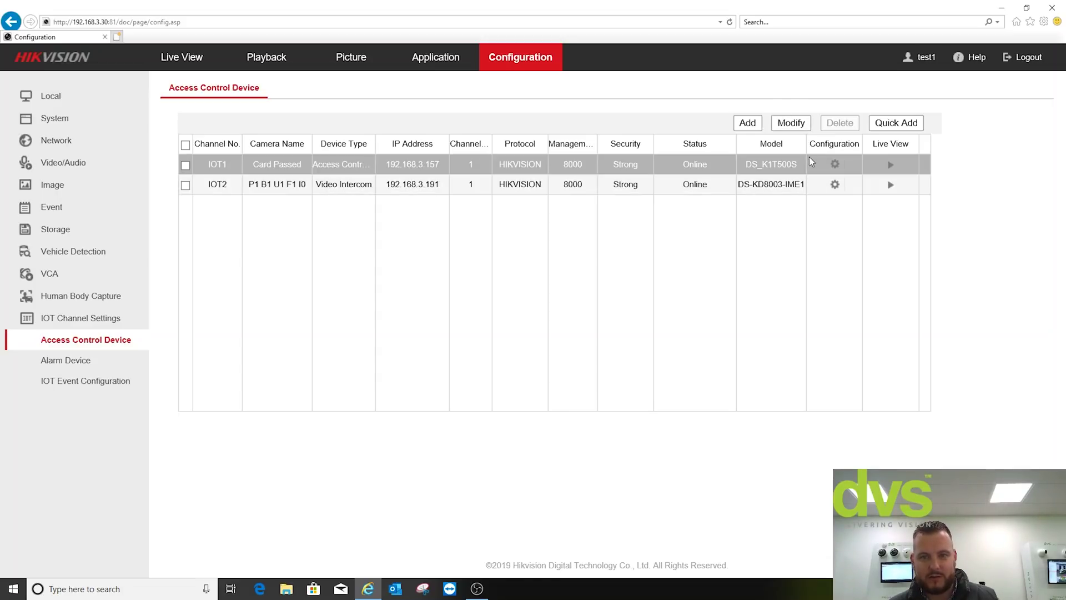
{"action": "left_click", "coordinate": [835, 164]}
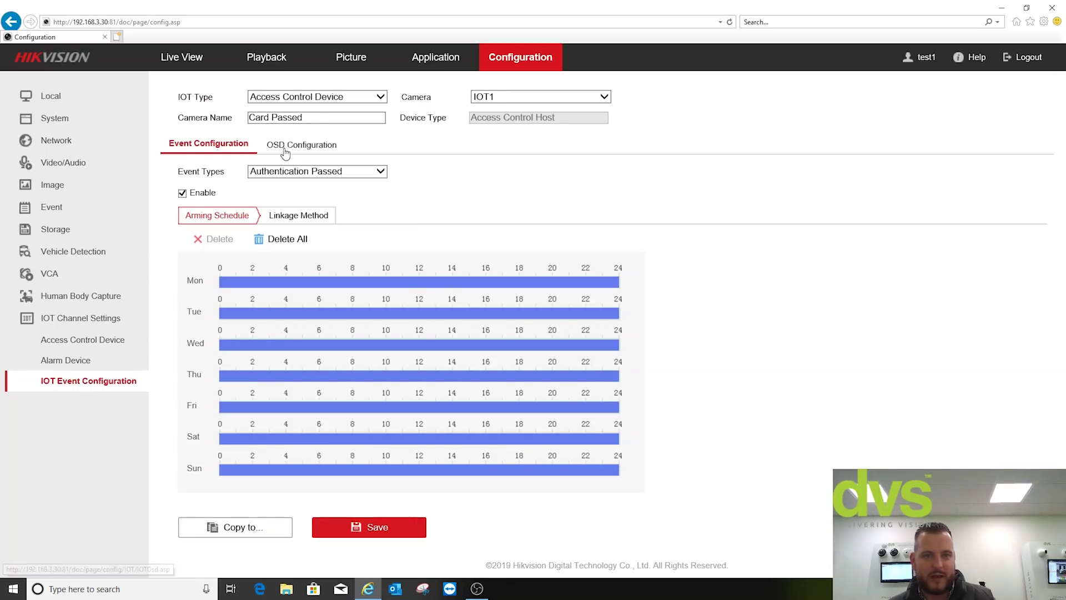
- Rename IOT1's camera from 'Card Passed' to 'IP QR Access Terminal' and save
{"action": "left_click", "coordinate": [330, 97]}
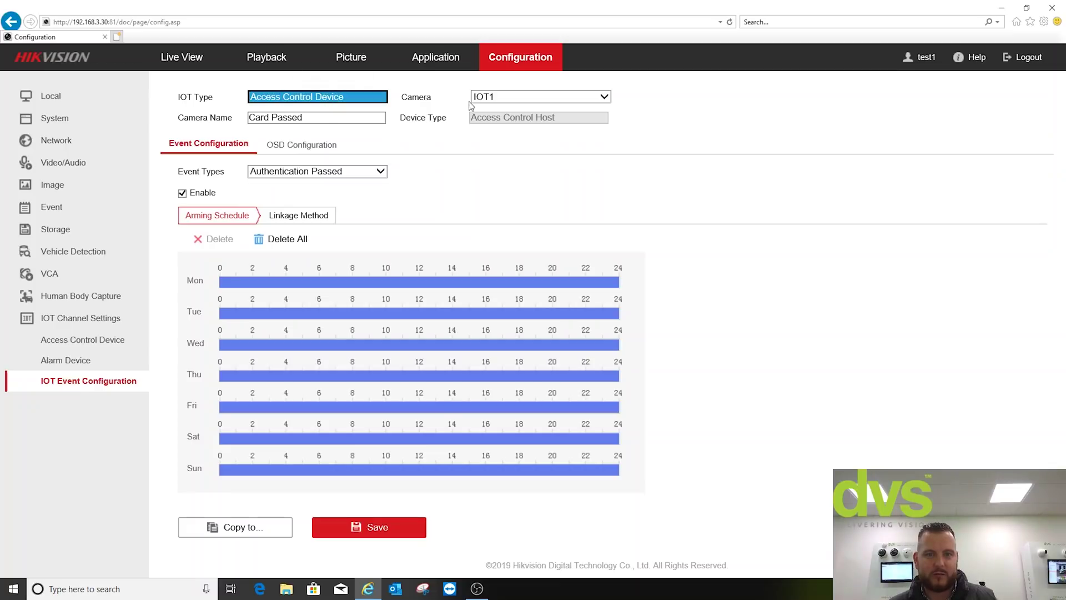
{"action": "left_click", "coordinate": [500, 97]}
{"action": "left_click", "coordinate": [830, 131]}
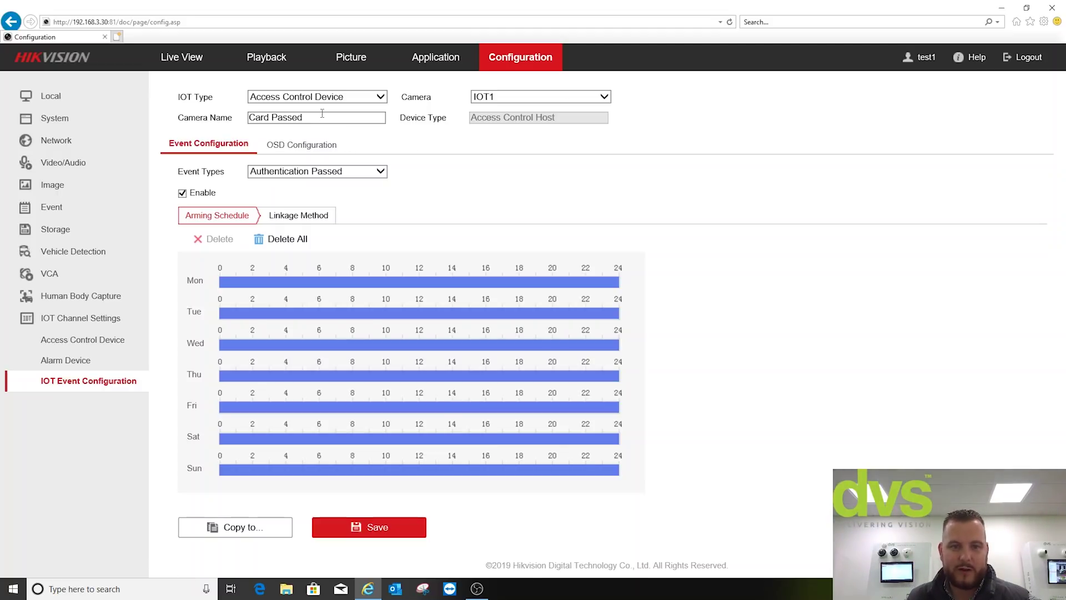
{"action": "left_click_drag", "start_coordinate": [326, 118], "coordinate": [238, 137]}
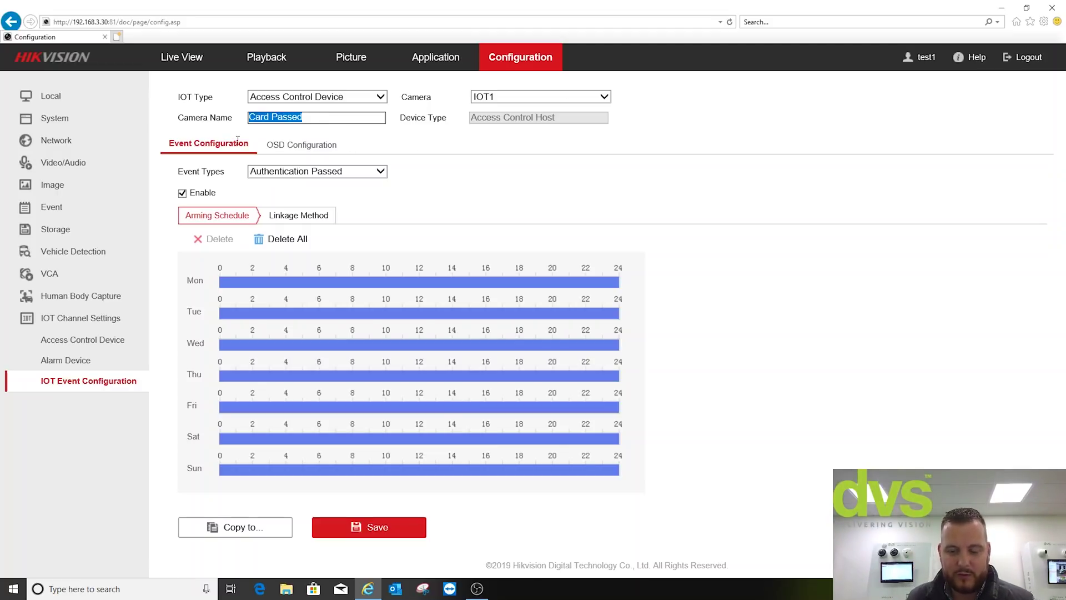
{"action": "key", "text": "BackSpace"}
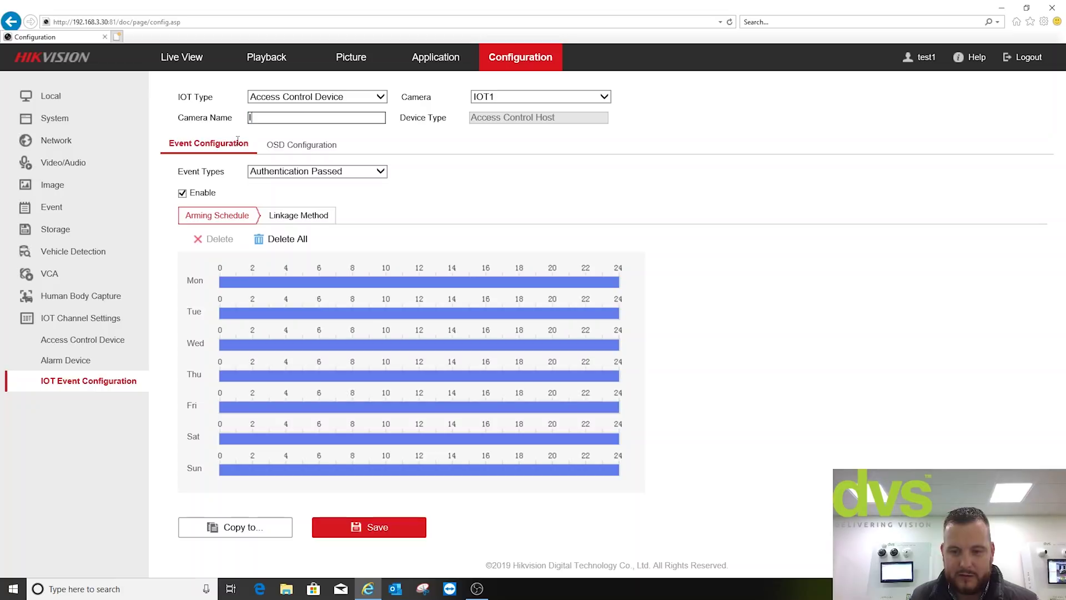
{"action": "type", "text": "IP fingerPrint Termainl"}
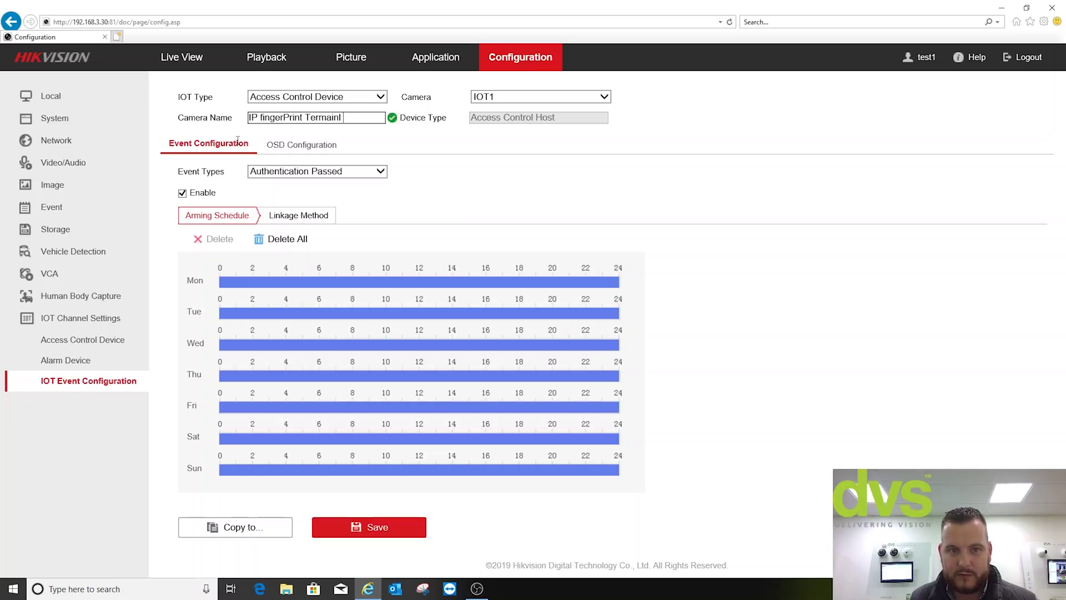
{"action": "key", "text": "BackSpace"}
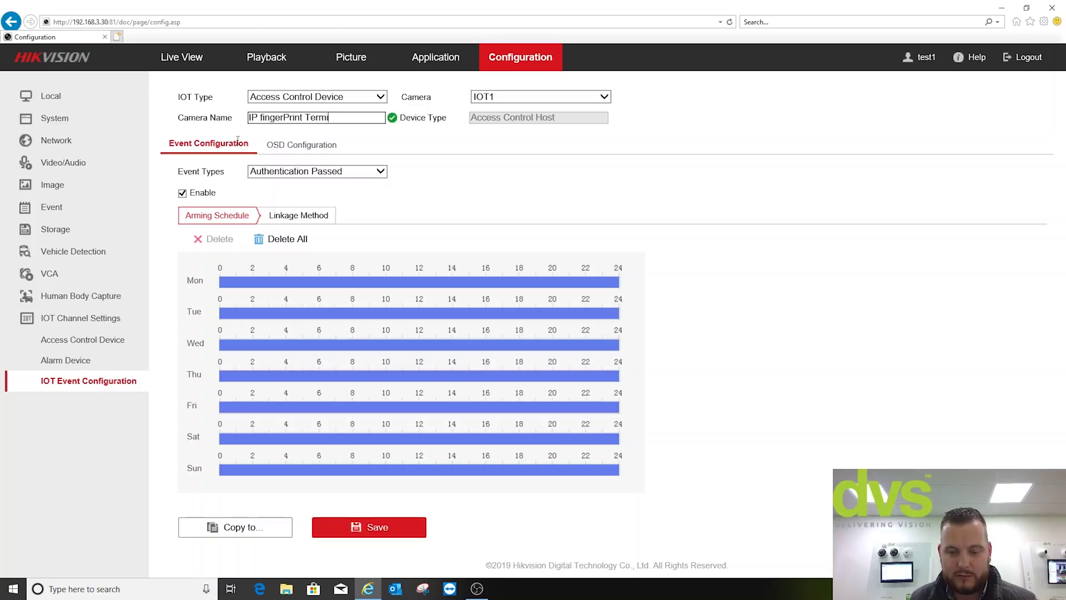
{"action": "key", "text": "BackSpace"}
{"action": "key", "text": "BackSpace"}
{"action": "key", "text": "BackSpace"}
{"action": "key", "text": "BackSpace"}
{"action": "key", "text": "BackSpace"}
{"action": "key", "text": "BackSpace"}
{"action": "key", "text": "BackSpace"}
{"action": "key", "text": "BackSpace"}
{"action": "key", "text": "BackSpace"}
{"action": "key", "text": "BackSpace"}
{"action": "key", "text": "BackSpace"}
{"action": "key", "text": "BackSpace"}
{"action": "key", "text": "BackSpace"}
{"action": "key", "text": "BackSpace"}
{"action": "key", "text": "BackSpace"}
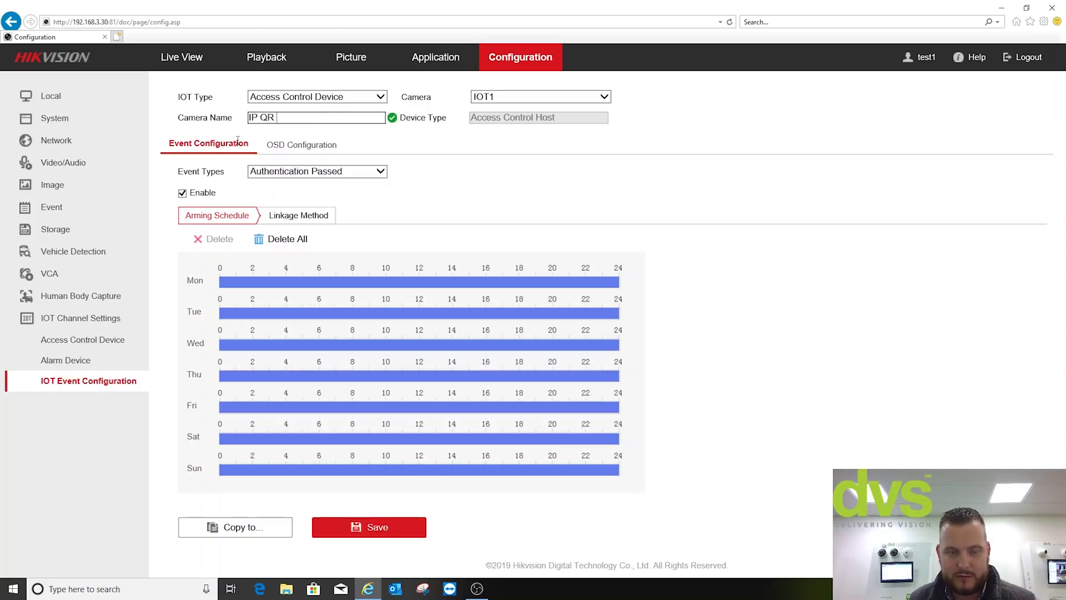
{"action": "type", "text": "QR Access Terminal"}
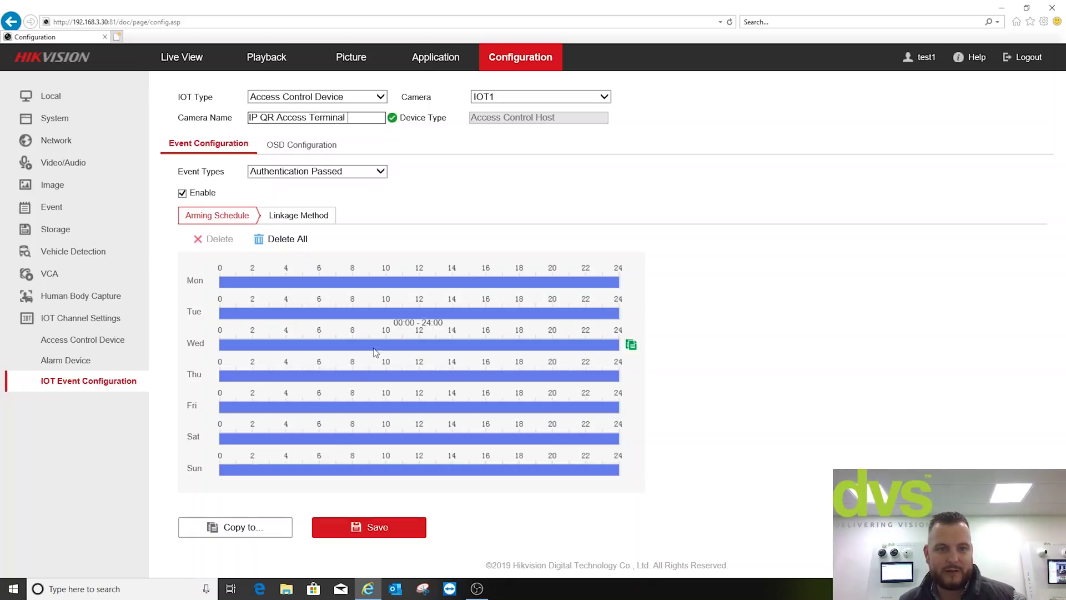
{"action": "left_click", "coordinate": [341, 528]}
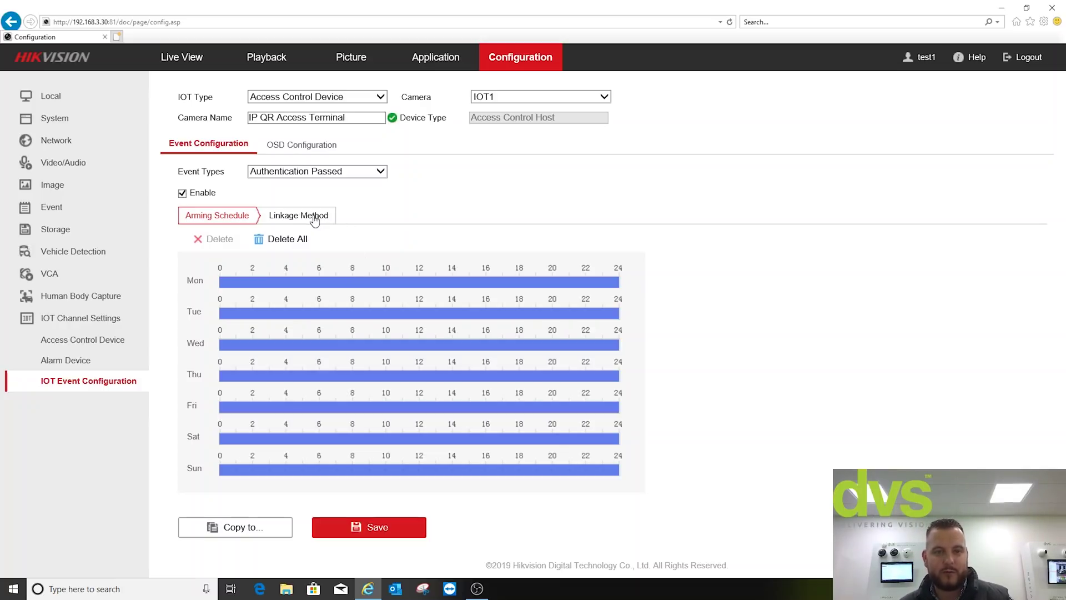
- Link IOT1's Authentication Passed event to trigger recording on D4 and save
{"action": "left_click", "coordinate": [318, 218]}
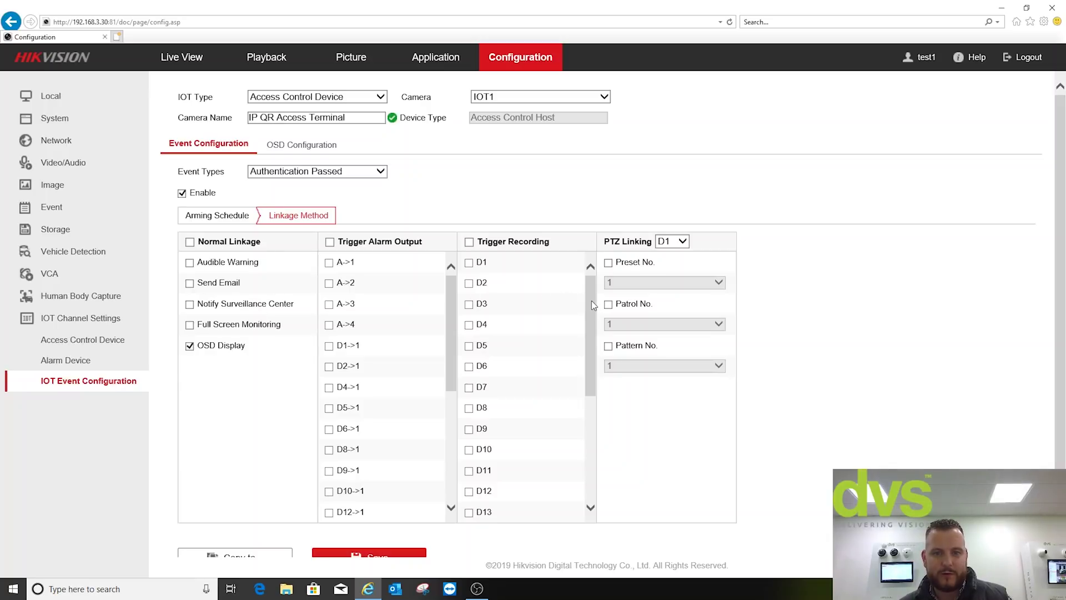
{"action": "left_click_drag", "start_coordinate": [592, 302], "coordinate": [574, 277]}
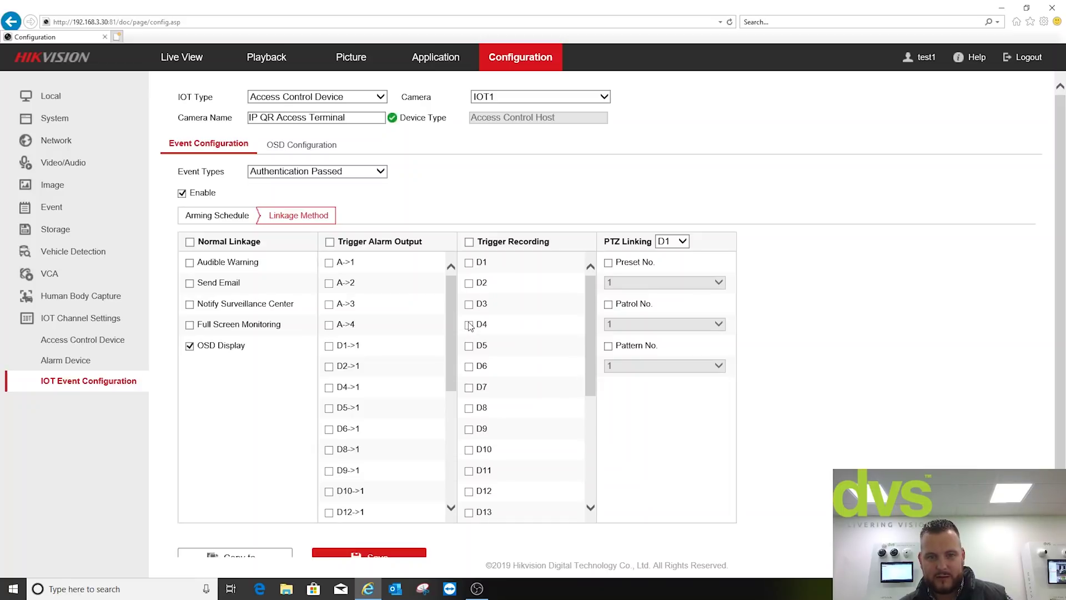
{"action": "left_click", "coordinate": [469, 325]}
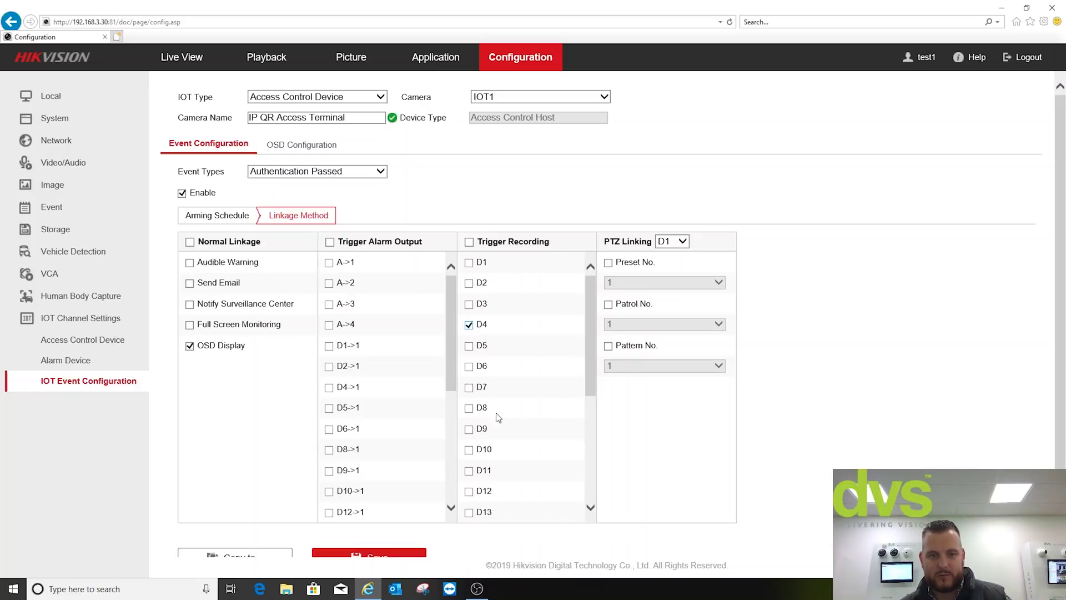
{"action": "left_click", "coordinate": [370, 554]}
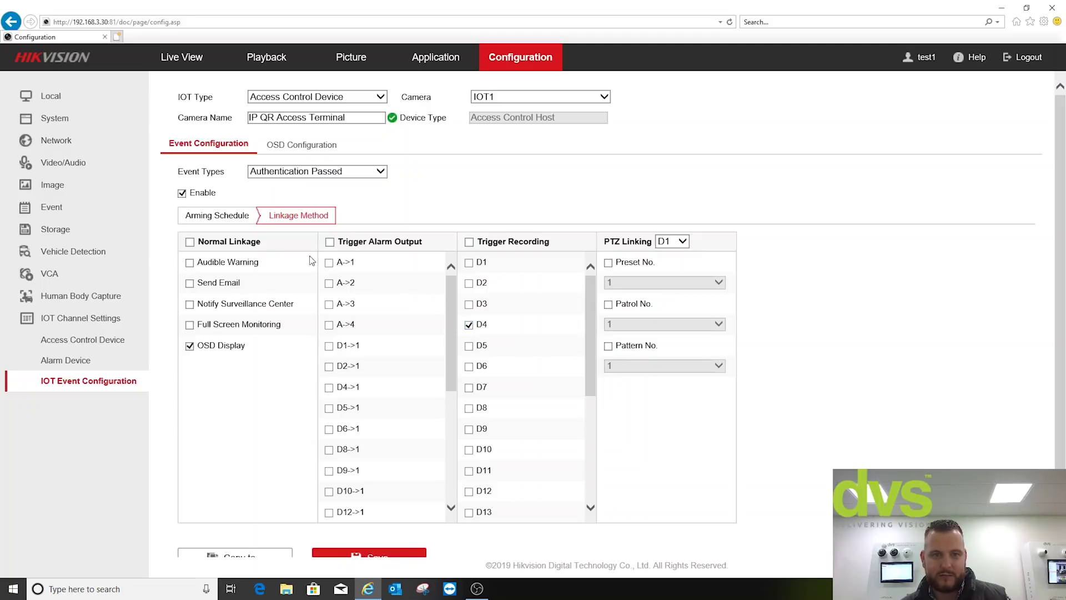
- Browse IOT1's event types and disable the Alarm Recovered event
{"action": "left_click", "coordinate": [304, 172]}
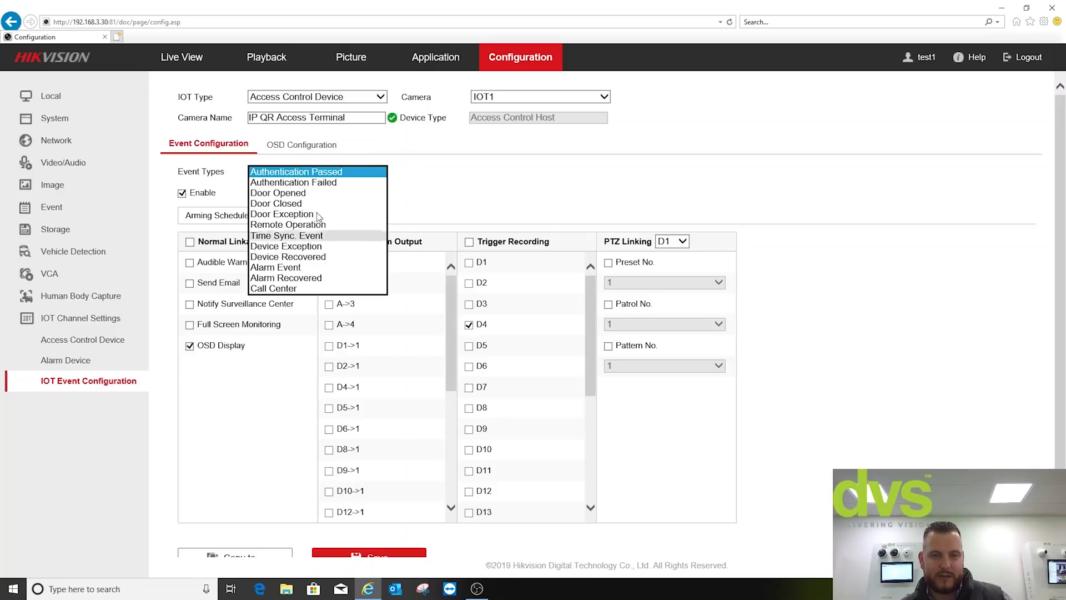
{"action": "left_click", "coordinate": [304, 183]}
{"action": "left_click", "coordinate": [305, 172]}
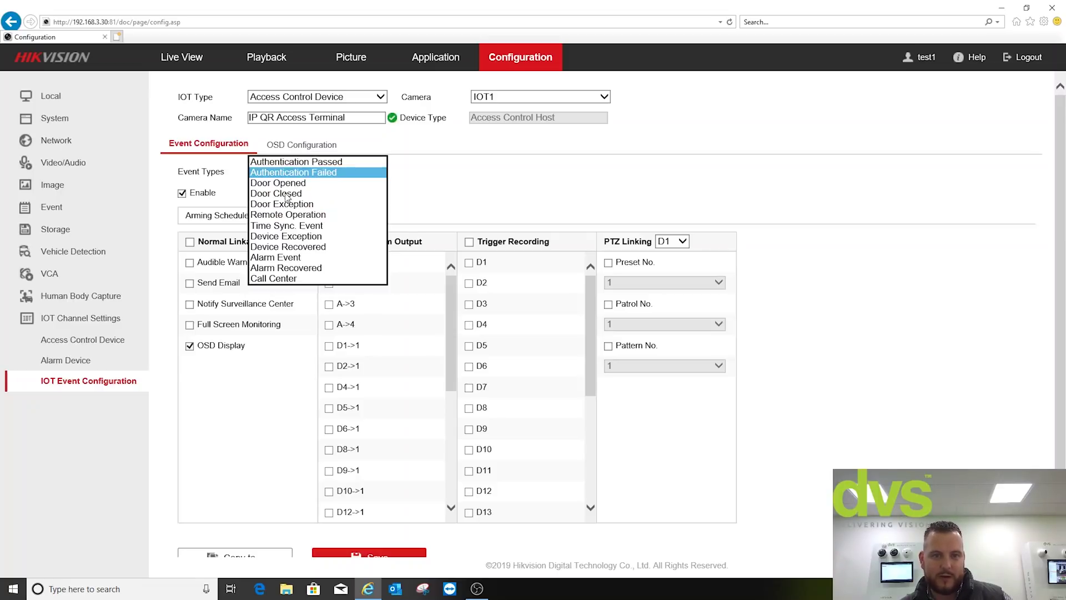
{"action": "left_click", "coordinate": [305, 185]}
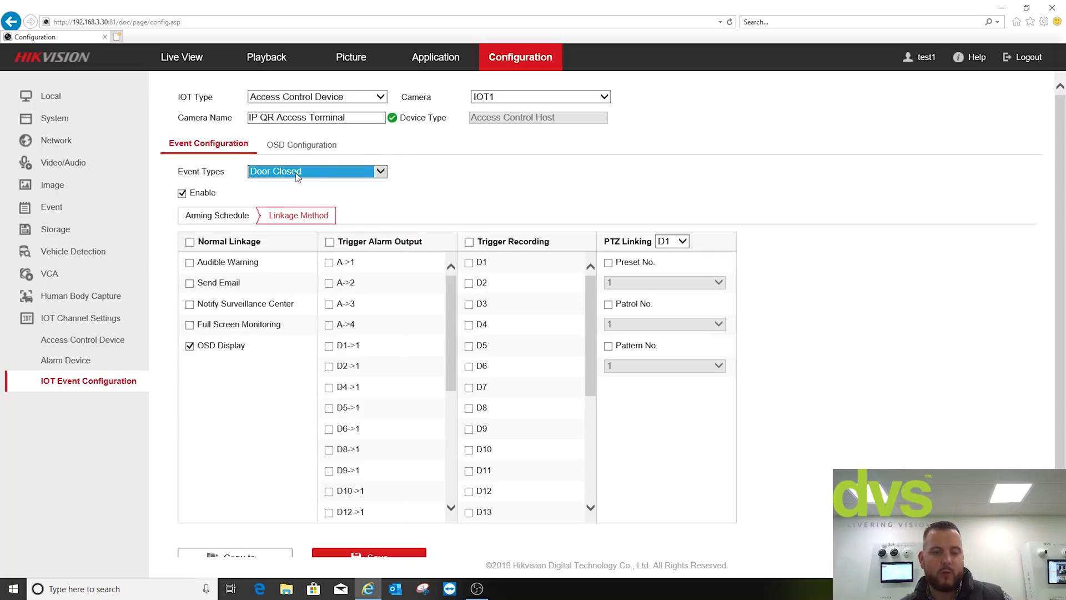
{"action": "left_click", "coordinate": [297, 174]}
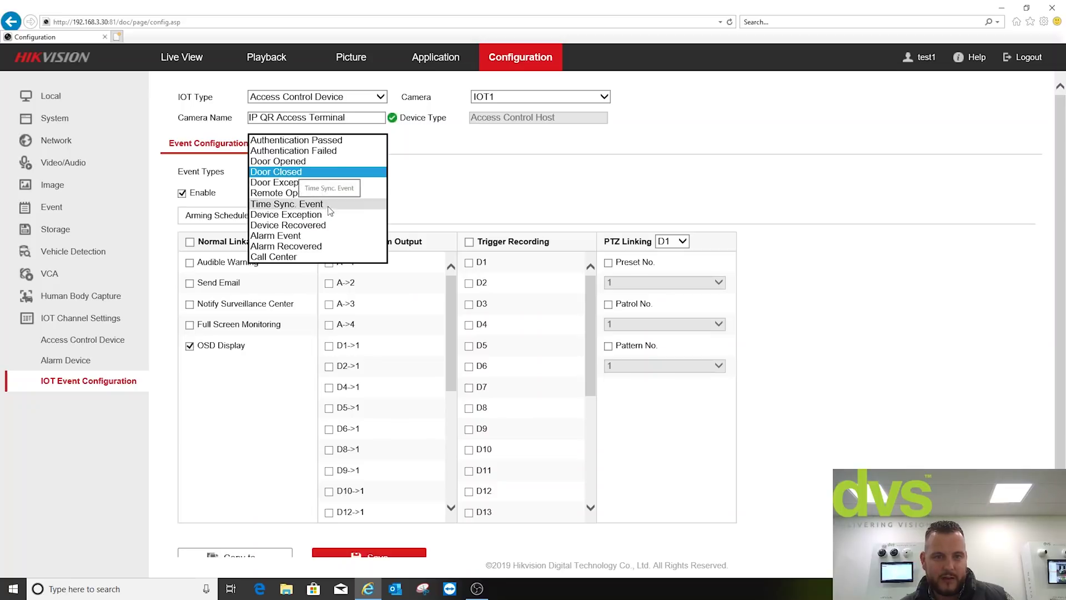
{"action": "left_click", "coordinate": [304, 249]}
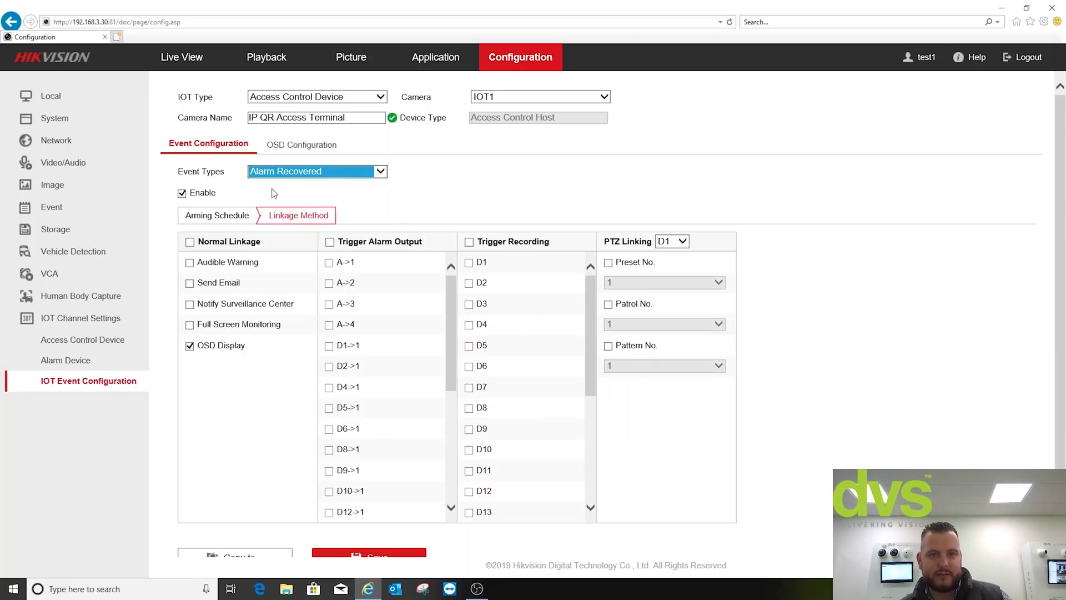
{"action": "left_click", "coordinate": [184, 194]}
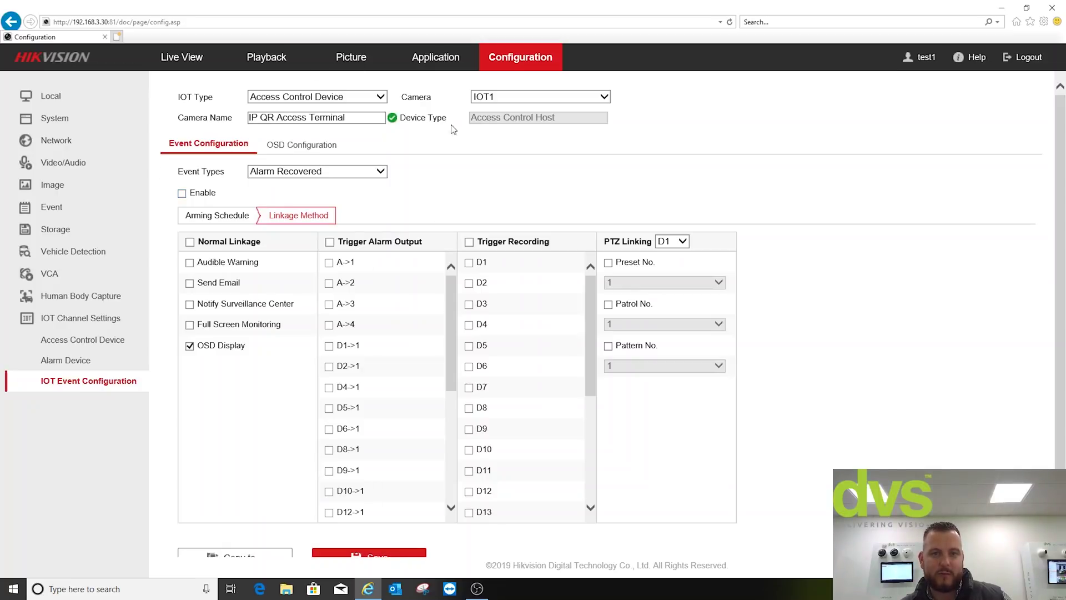
- Select the Authentication Passed event and view its full-week arming schedule
{"action": "left_click", "coordinate": [315, 172]}
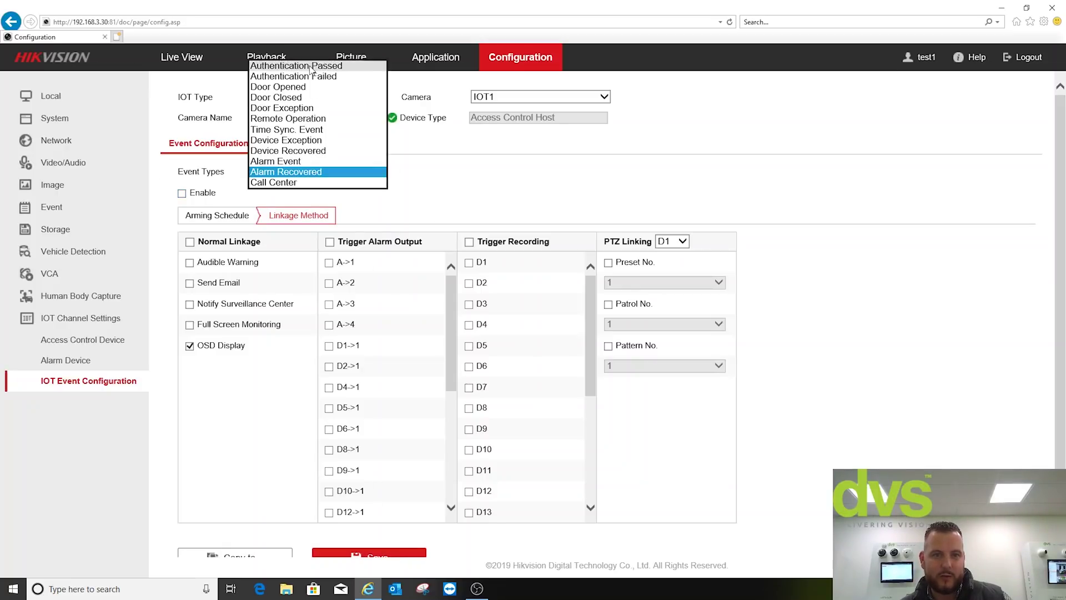
{"action": "left_click", "coordinate": [310, 67]}
{"action": "left_click", "coordinate": [247, 217]}
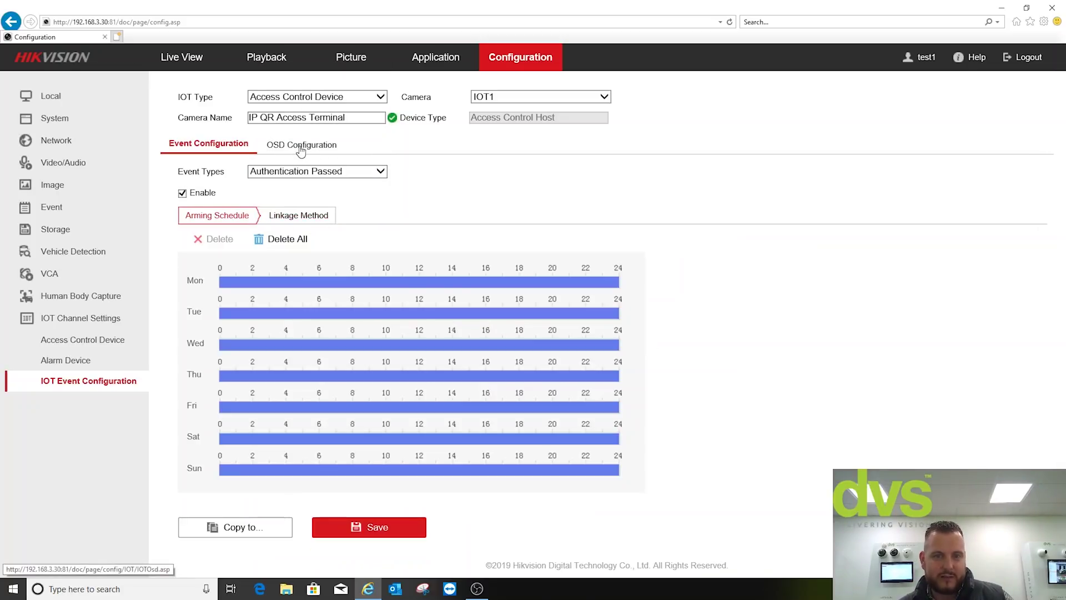
- Move the terminal's OSD overlay box up around the desk, save, and return to the device list
{"action": "left_click", "coordinate": [301, 148]}
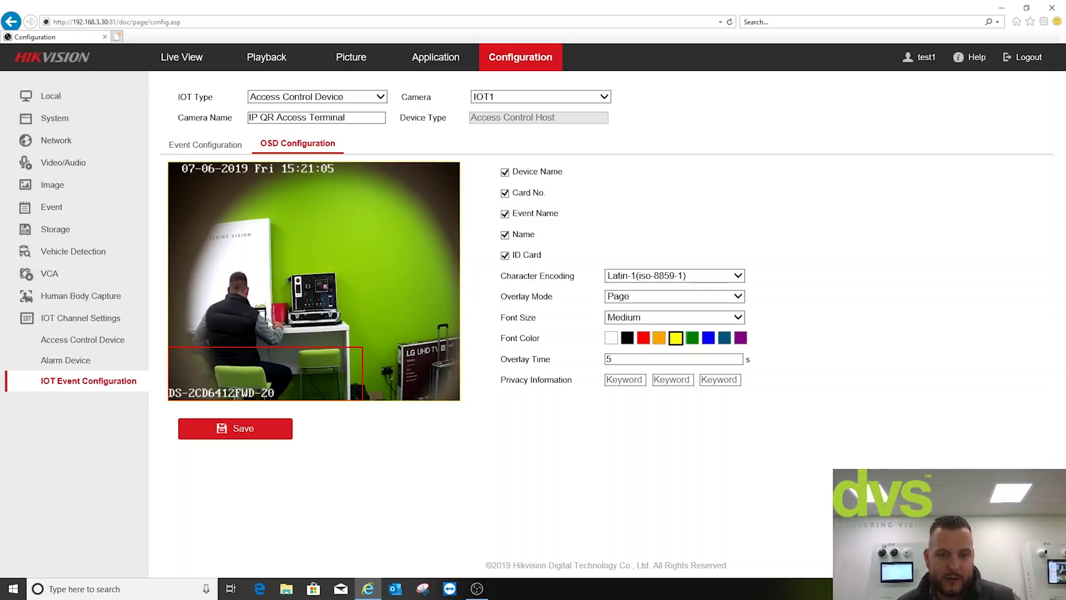
{"action": "left_click_drag", "start_coordinate": [244, 366], "coordinate": [270, 317]}
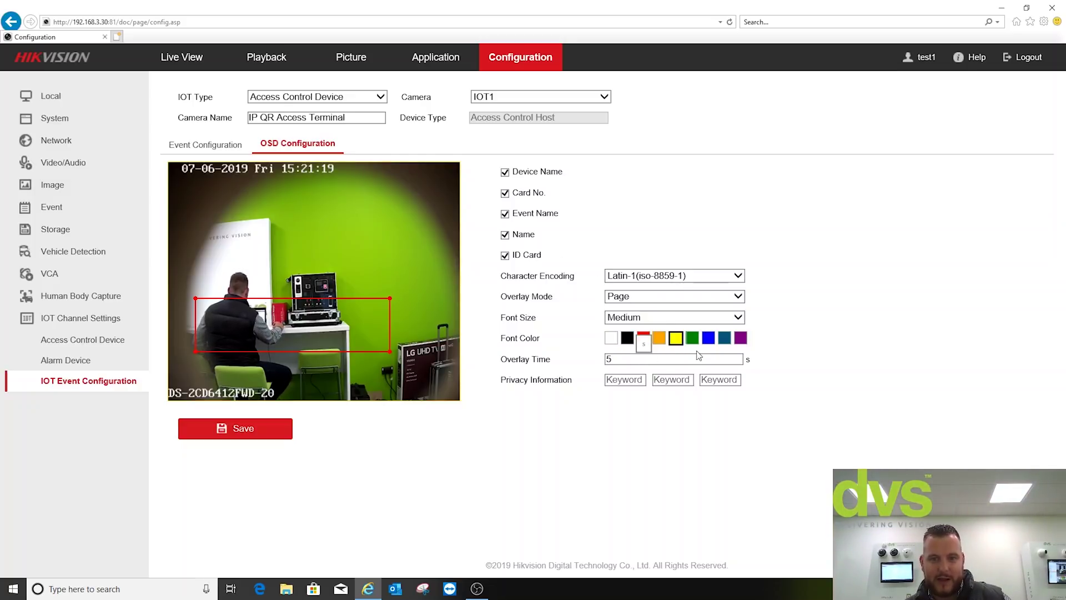
{"action": "left_click", "coordinate": [266, 431]}
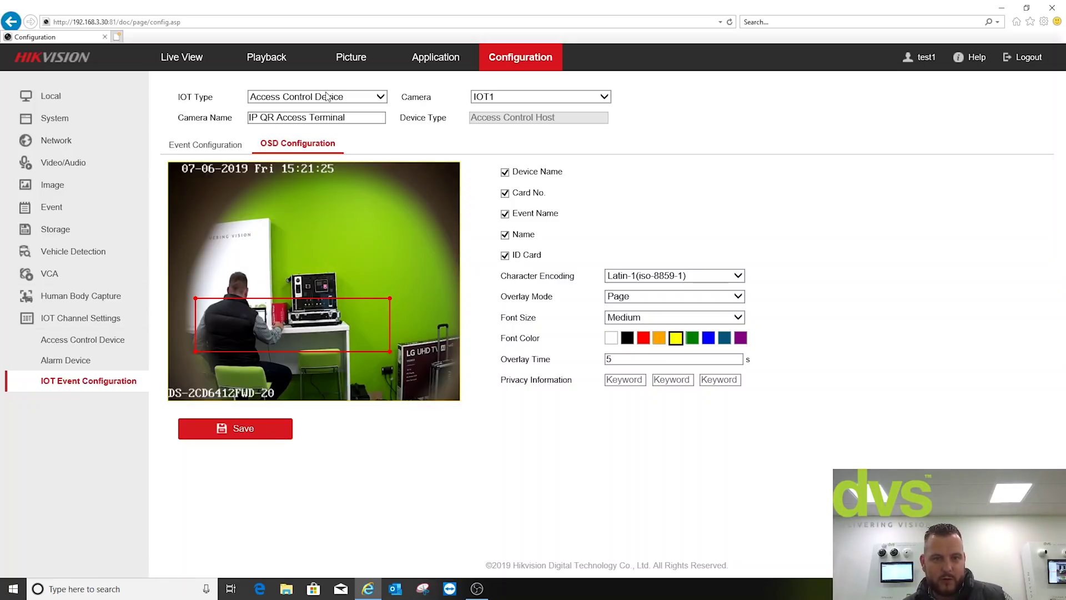
{"action": "left_click", "coordinate": [327, 97]}
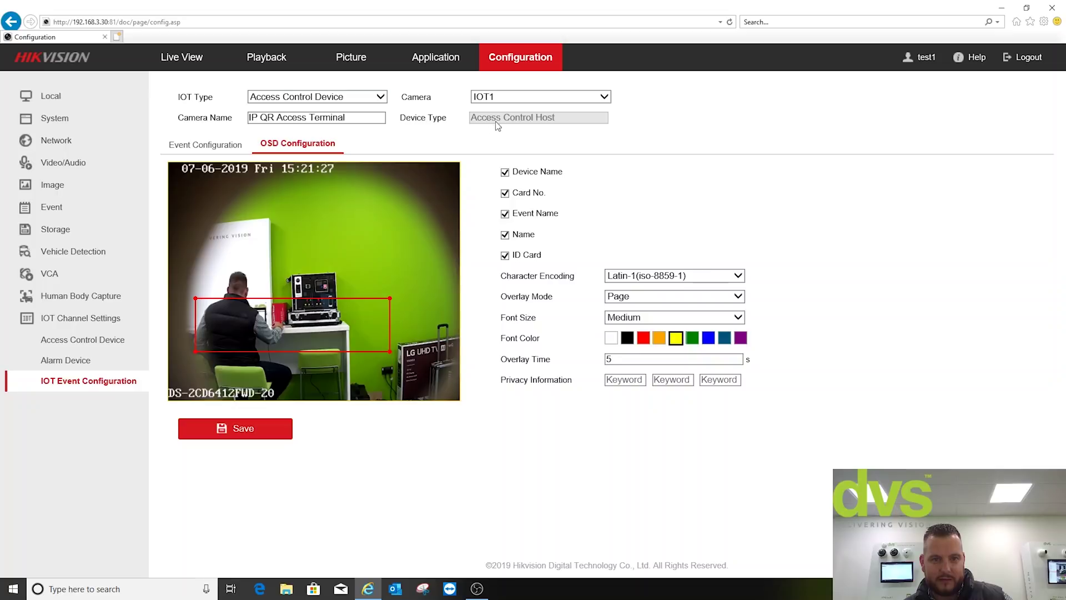
{"action": "left_click", "coordinate": [73, 344]}
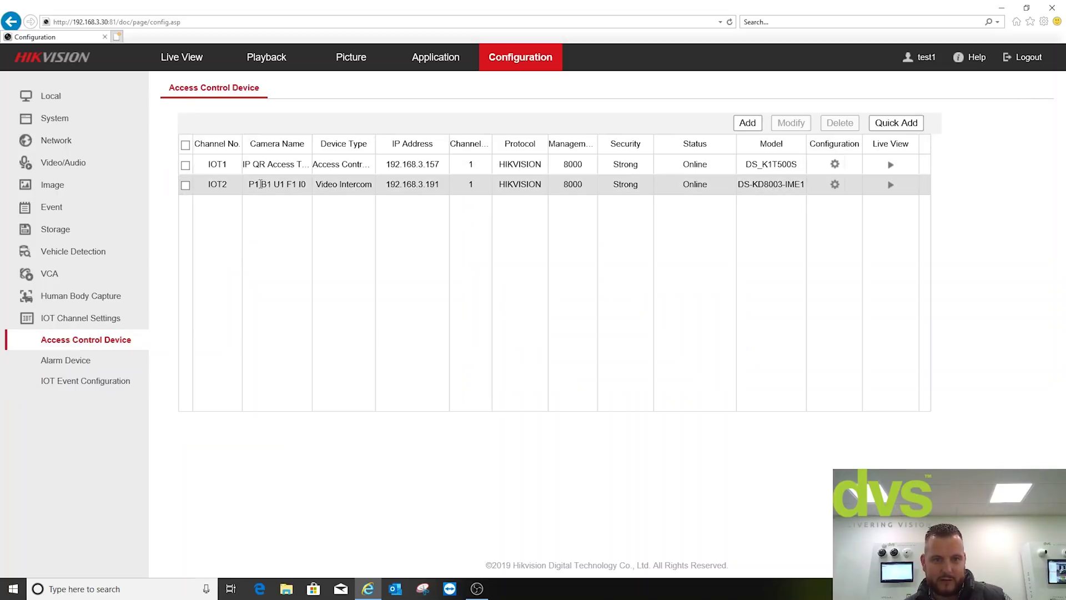
- Open IOT2's event configuration and select the Unlock by Householder event type
{"action": "left_click", "coordinate": [260, 184]}
{"action": "left_click", "coordinate": [835, 186]}
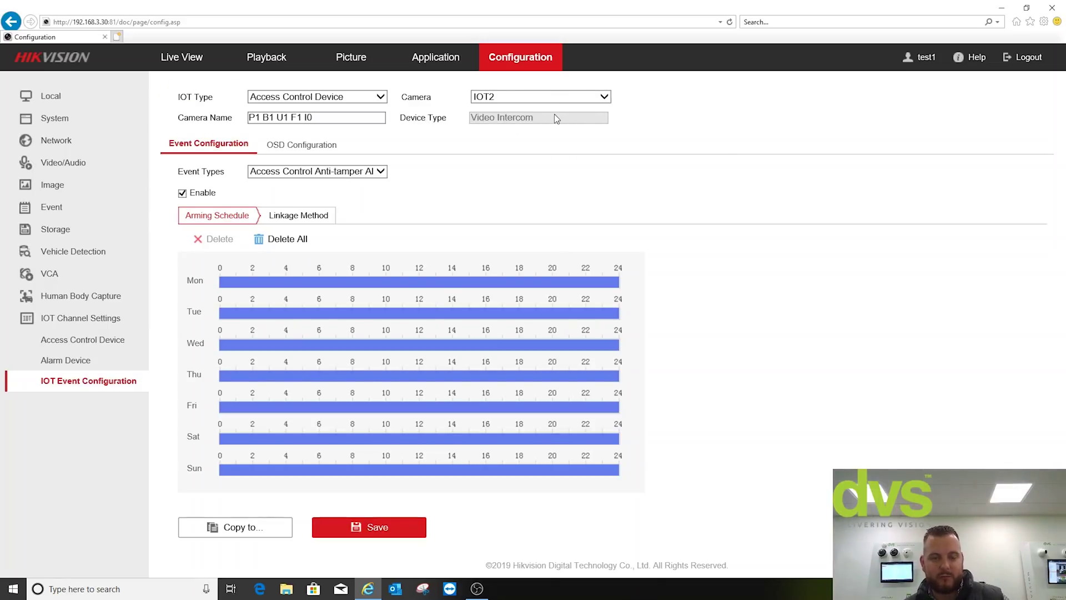
{"action": "left_click", "coordinate": [376, 102]}
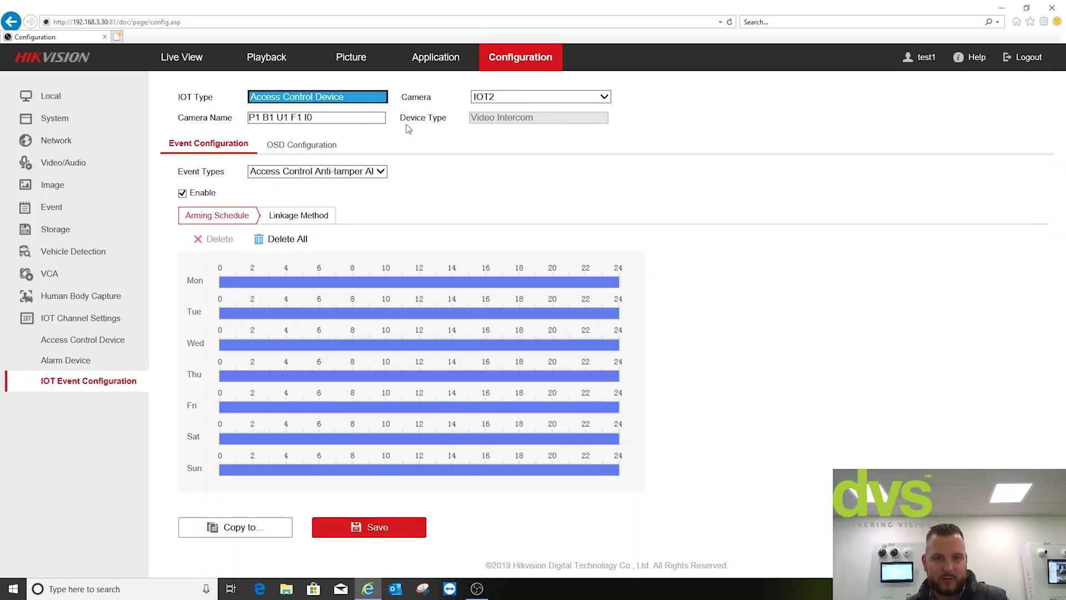
{"action": "left_click", "coordinate": [350, 172]}
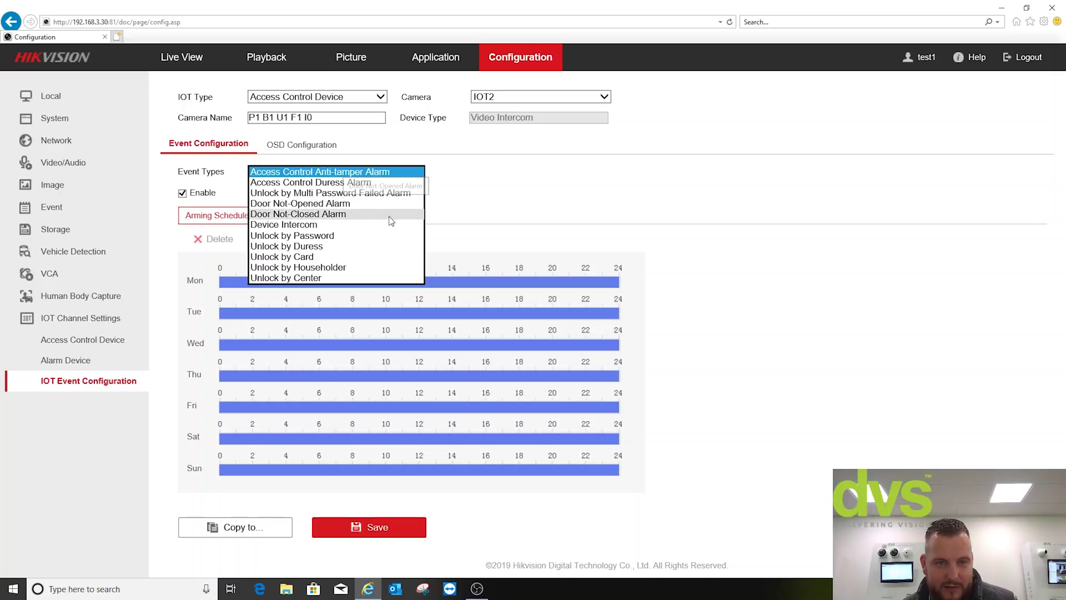
{"action": "left_click", "coordinate": [380, 267]}
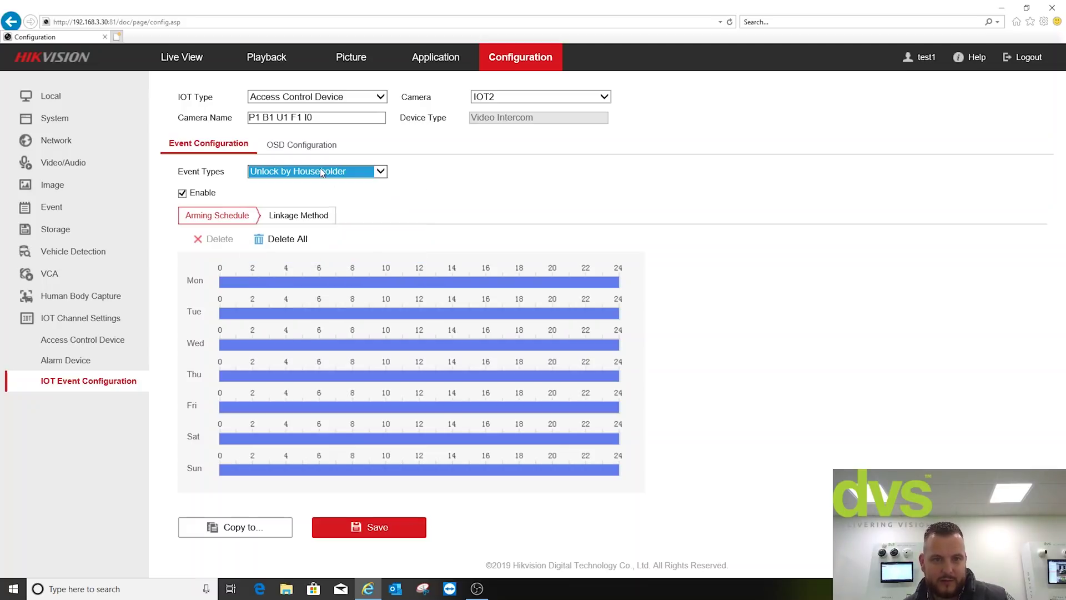
- Add recording on D6 to the Unlock by Householder event's linkage and save
{"action": "left_click", "coordinate": [297, 215]}
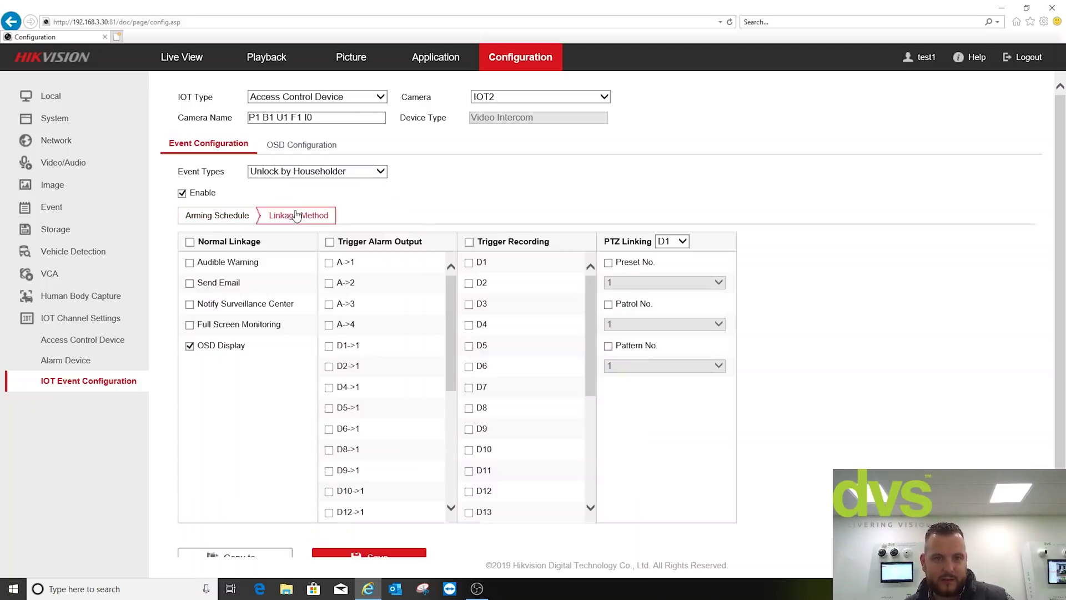
{"action": "left_click", "coordinate": [232, 217]}
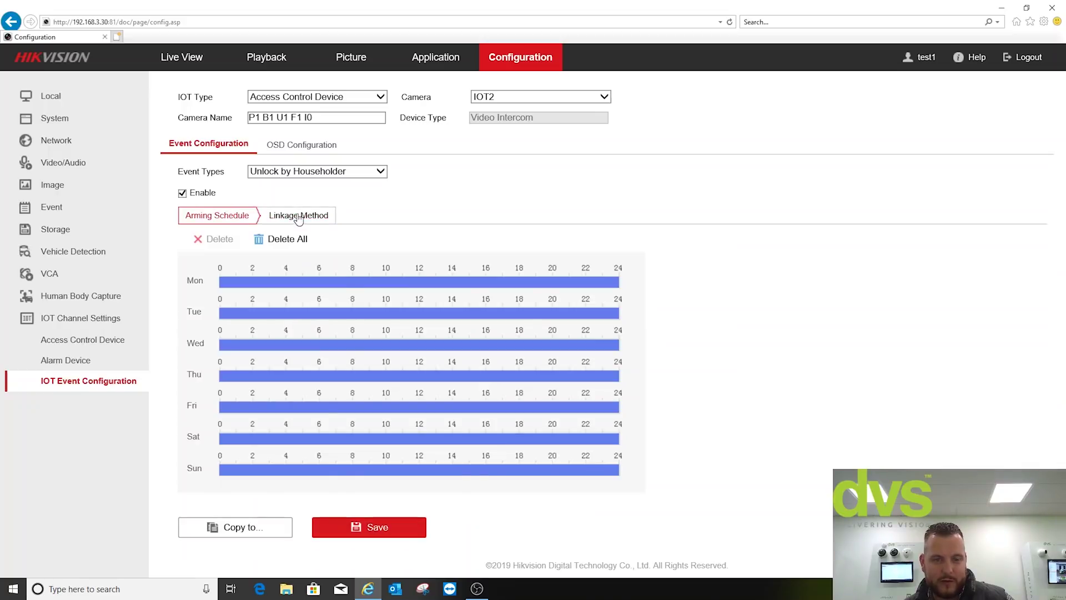
{"action": "left_click", "coordinate": [298, 217]}
{"action": "left_click_drag", "start_coordinate": [588, 316], "coordinate": [581, 326]}
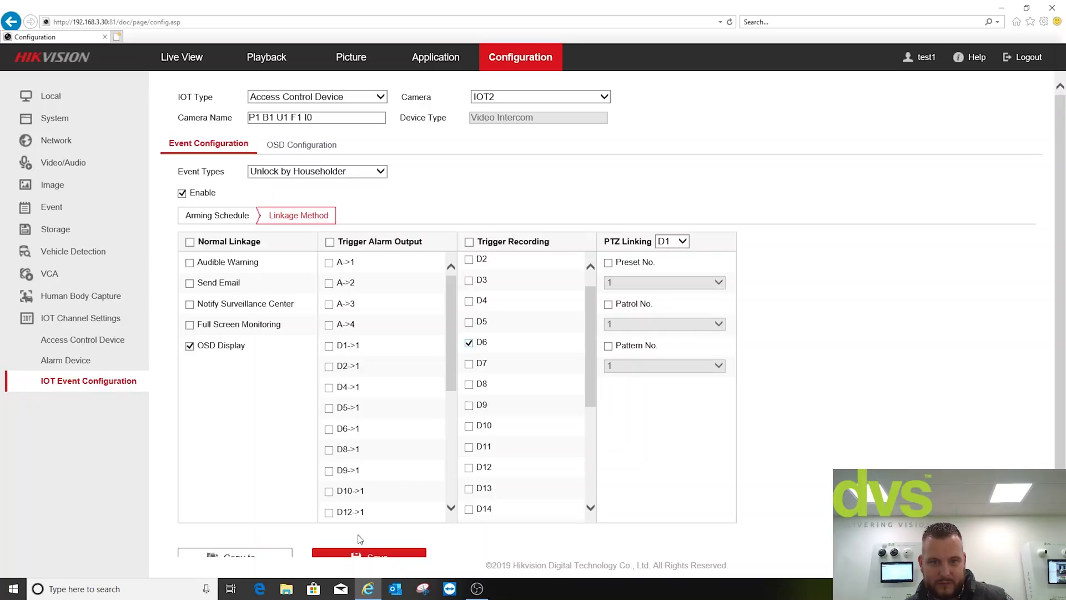
{"action": "left_click", "coordinate": [344, 556]}
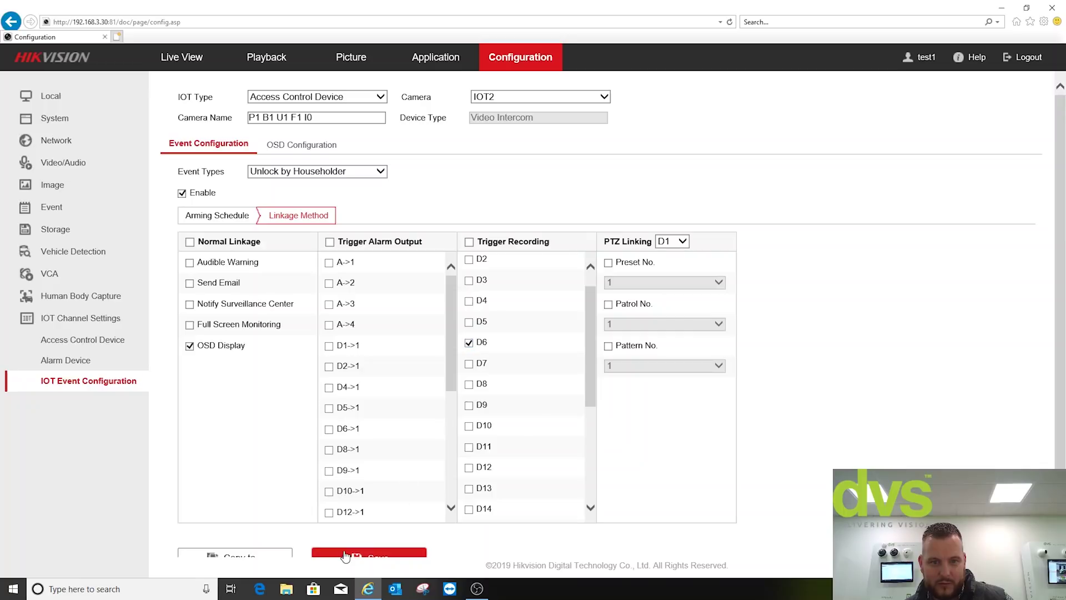
- Select Device Intercom from the intercom's Event Types list
{"action": "left_click", "coordinate": [314, 173]}
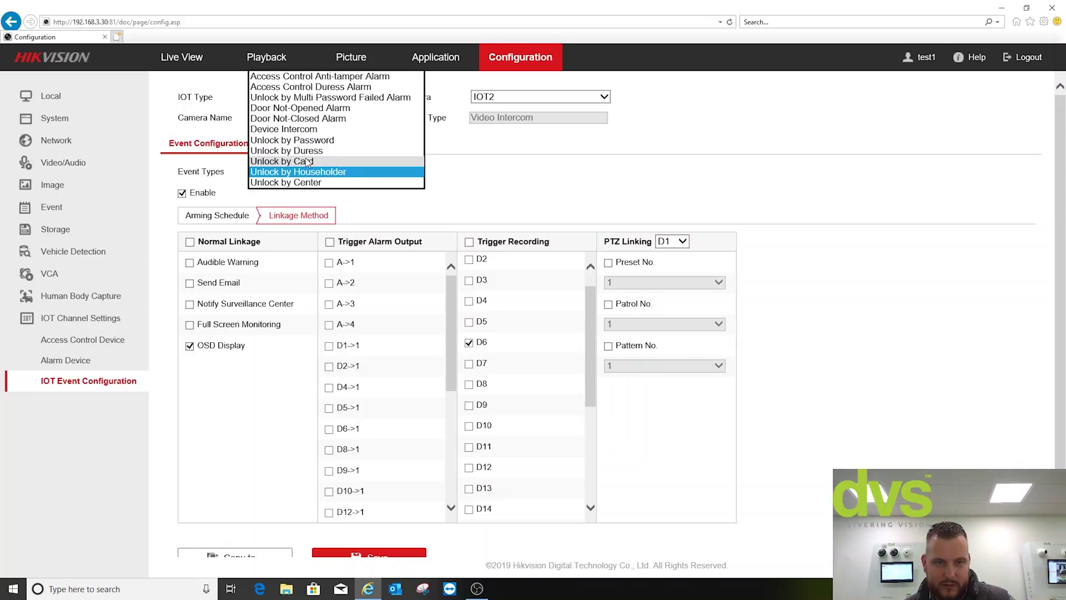
{"action": "left_click", "coordinate": [307, 130]}
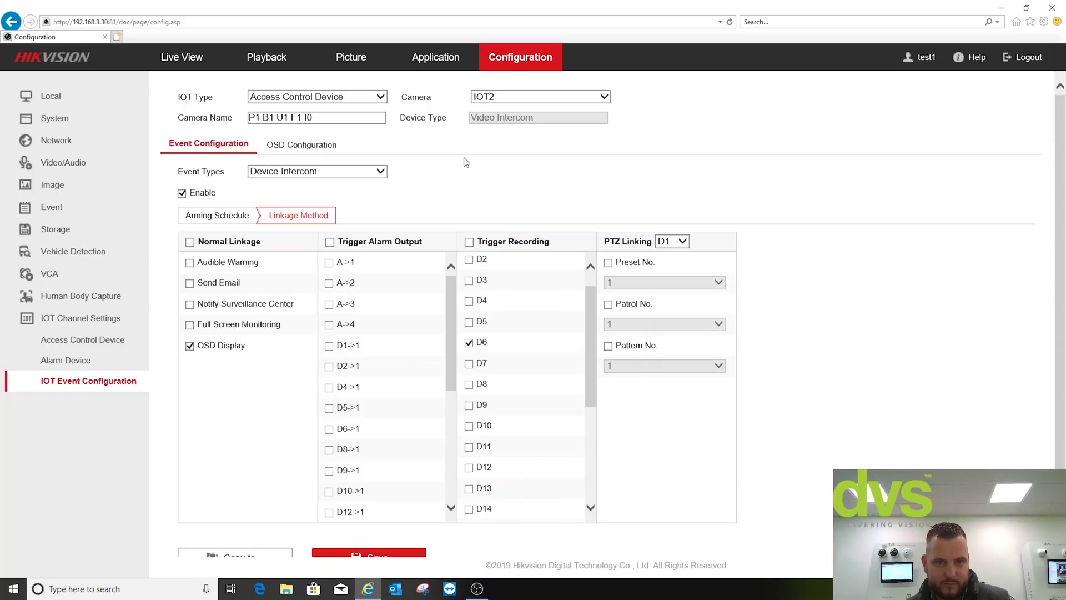
- Move the intercom's OSD overlay area onto the floor of the fisheye preview, then return to Event Configuration
{"action": "left_click", "coordinate": [323, 146]}
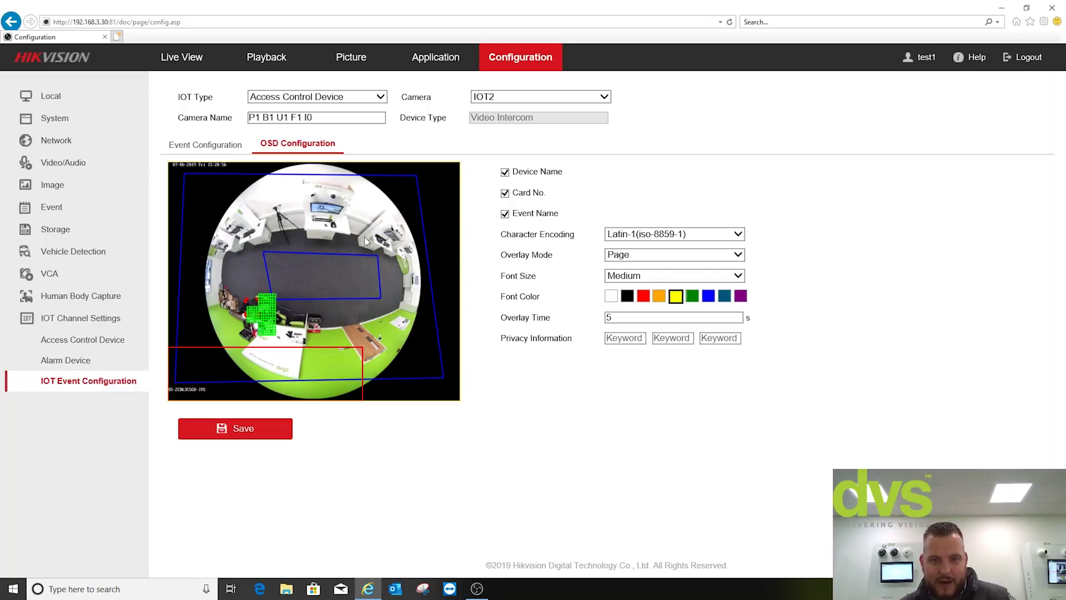
{"action": "left_click_drag", "start_coordinate": [272, 387], "coordinate": [320, 284]}
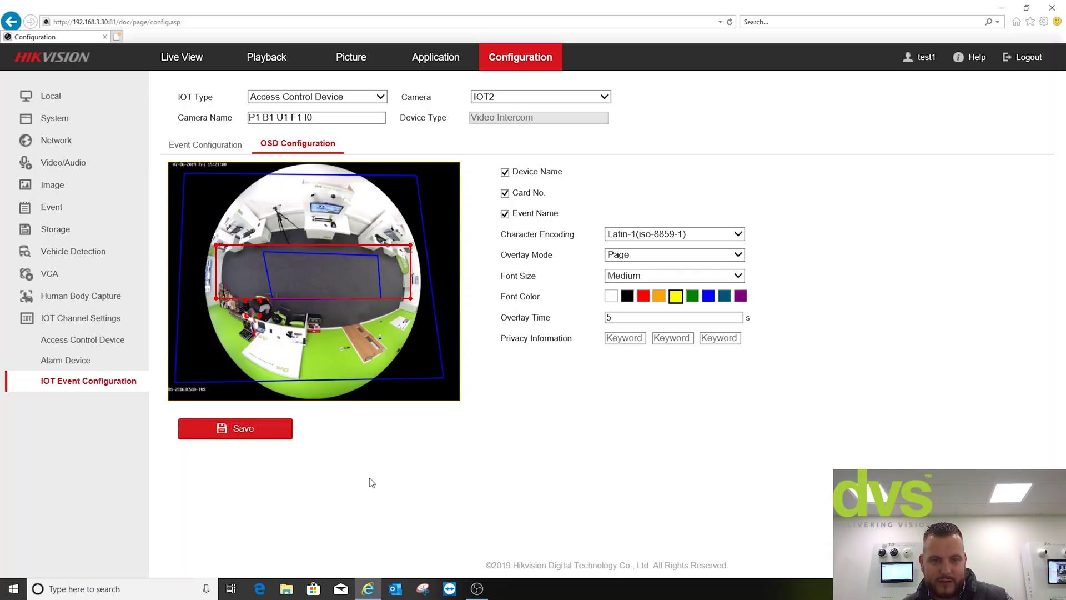
{"action": "left_click", "coordinate": [201, 144]}
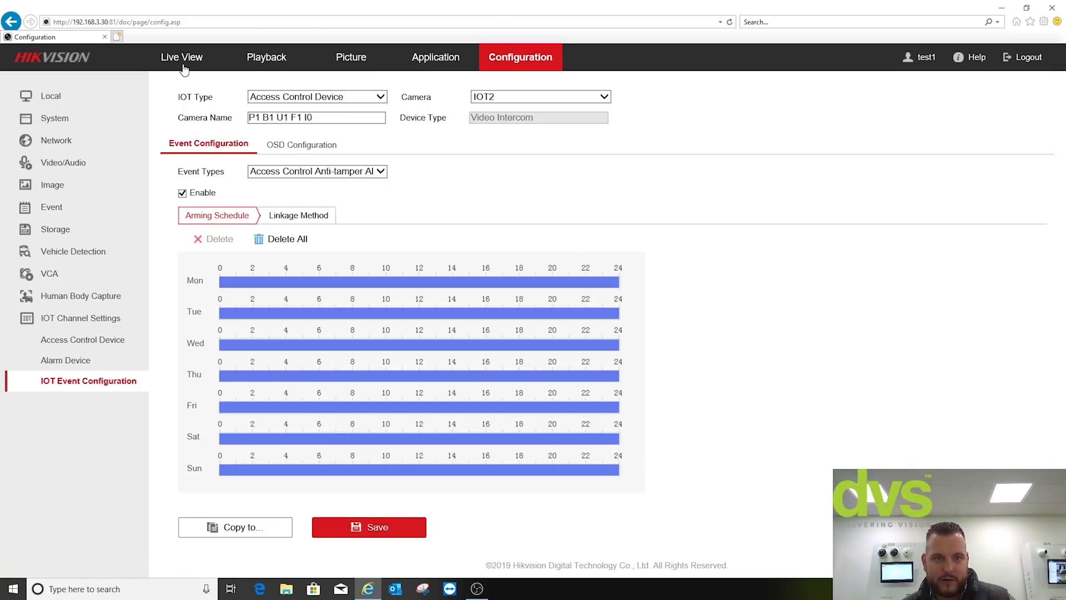
- Show Live View in a 1x1 layout with the DS-2CD6412FWD-20 camera feed
{"action": "left_click", "coordinate": [186, 61]}
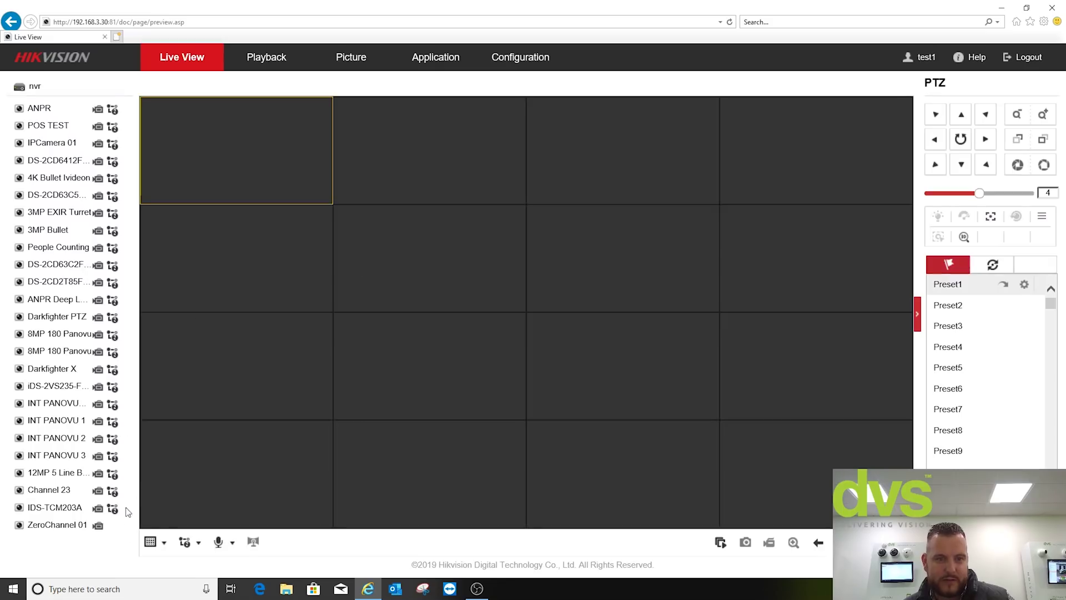
{"action": "left_click", "coordinate": [150, 541]}
{"action": "left_click", "coordinate": [150, 564]}
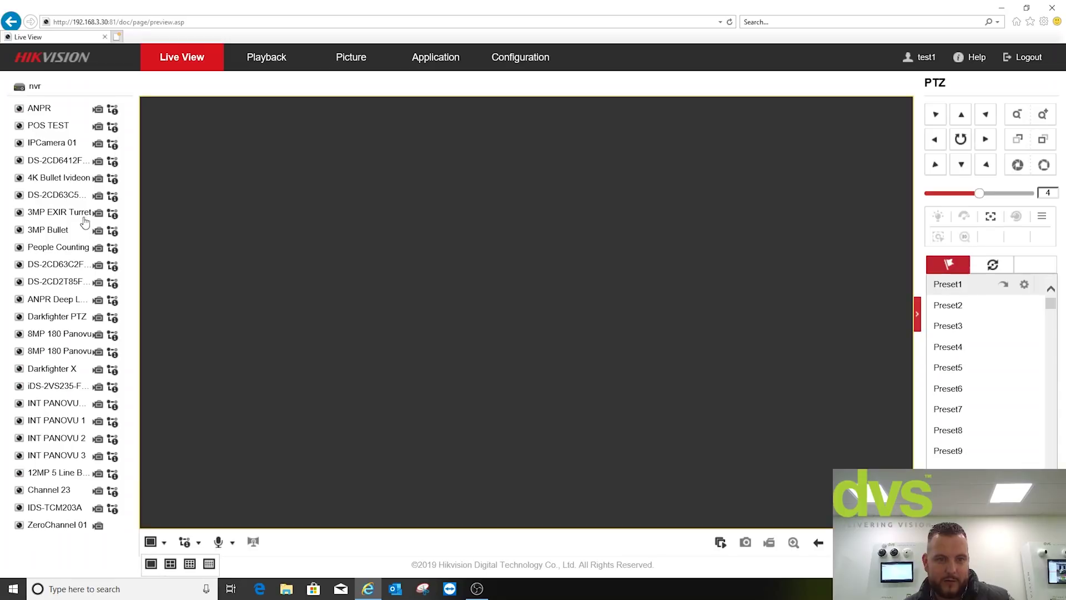
{"action": "double_click", "coordinate": [55, 162]}
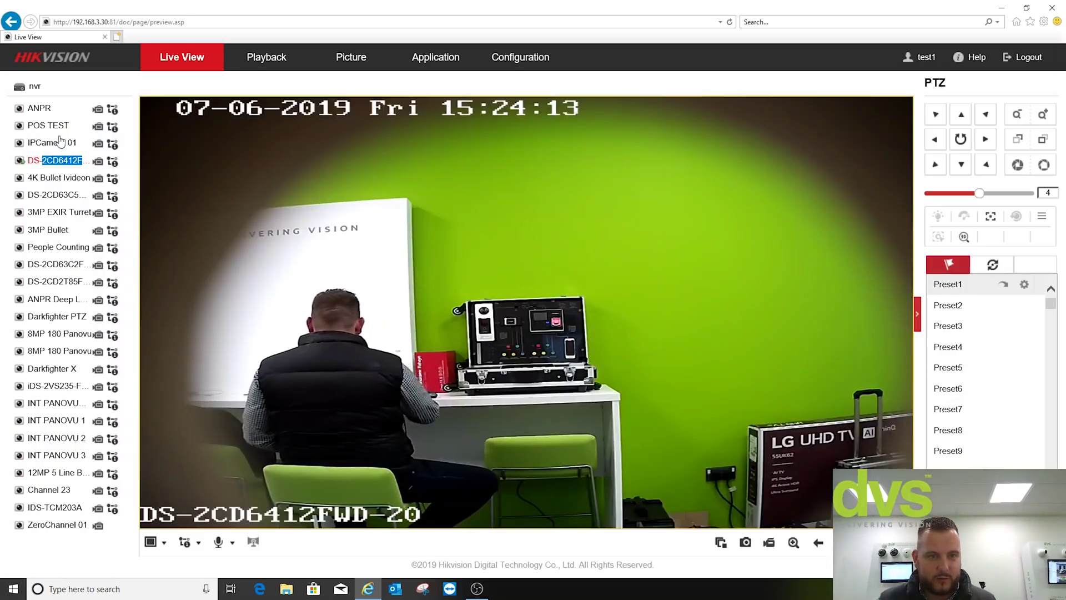
- Switch the single Live View pane to the DS-2CD63C5G0-IVS camera
{"action": "double_click", "coordinate": [60, 195]}
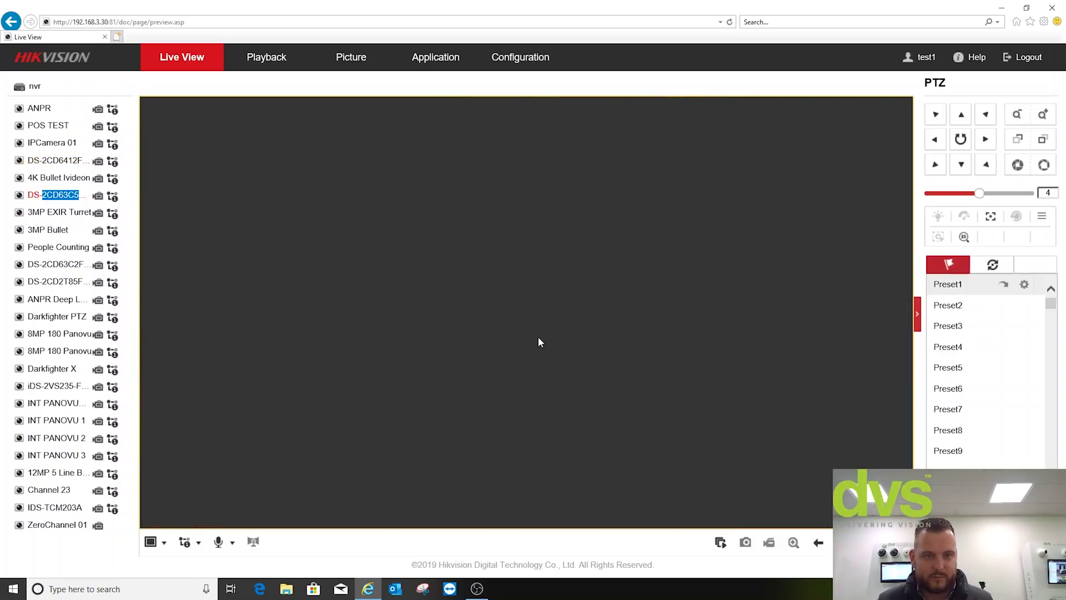